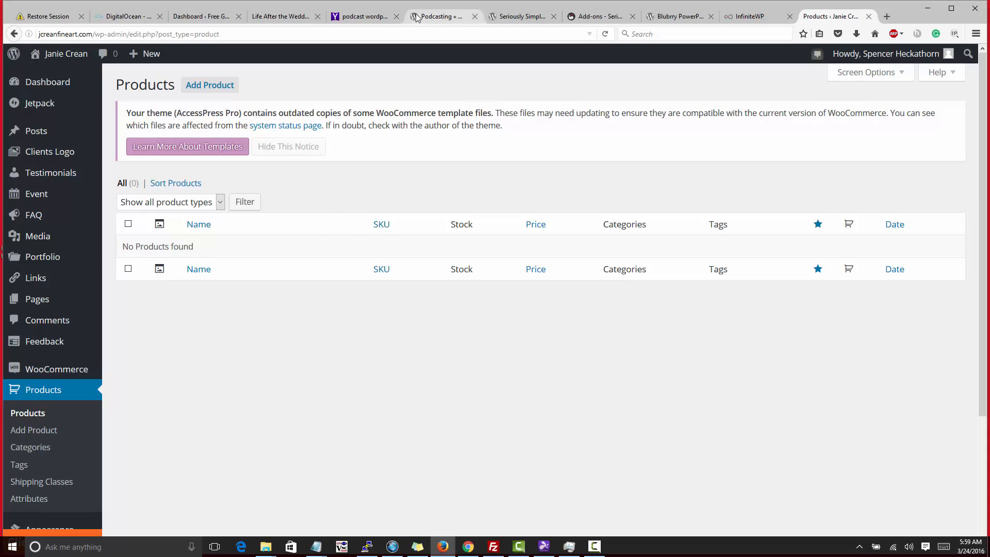
# - Reduce the browser window's height and look through the WooCommerce topics in the SIDEKICK help library, closing the library when done
pyautogui.moveTo(411, 2); pyautogui.dragTo(411, 9)
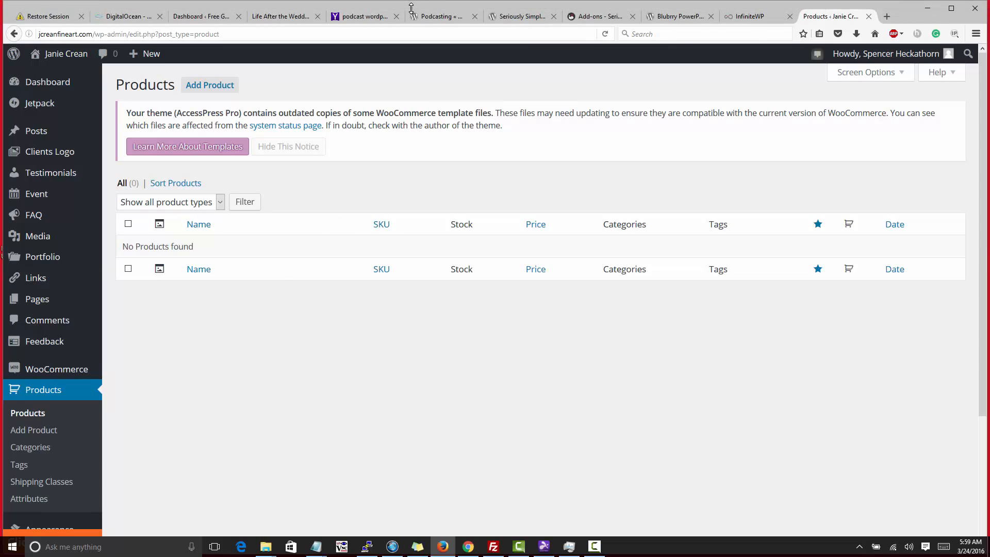
pyautogui.moveTo(370, 273); pyautogui.dragTo(348, 527)
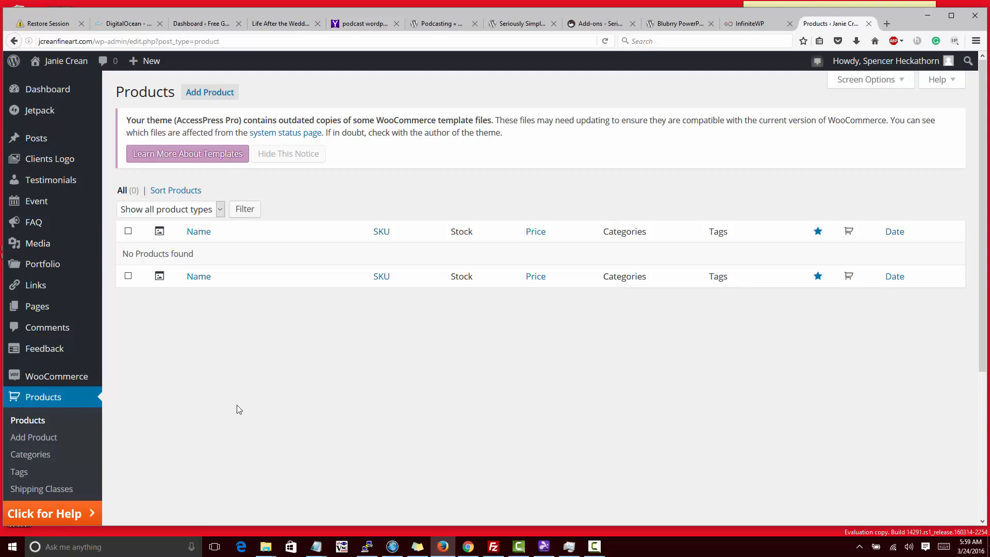
pyautogui.click(69, 516)
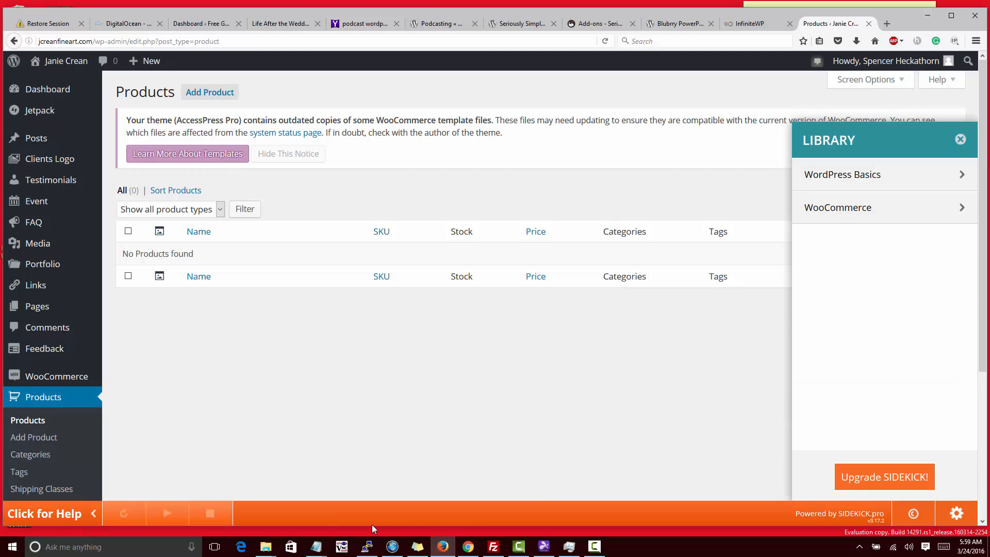
pyautogui.click(816, 217)
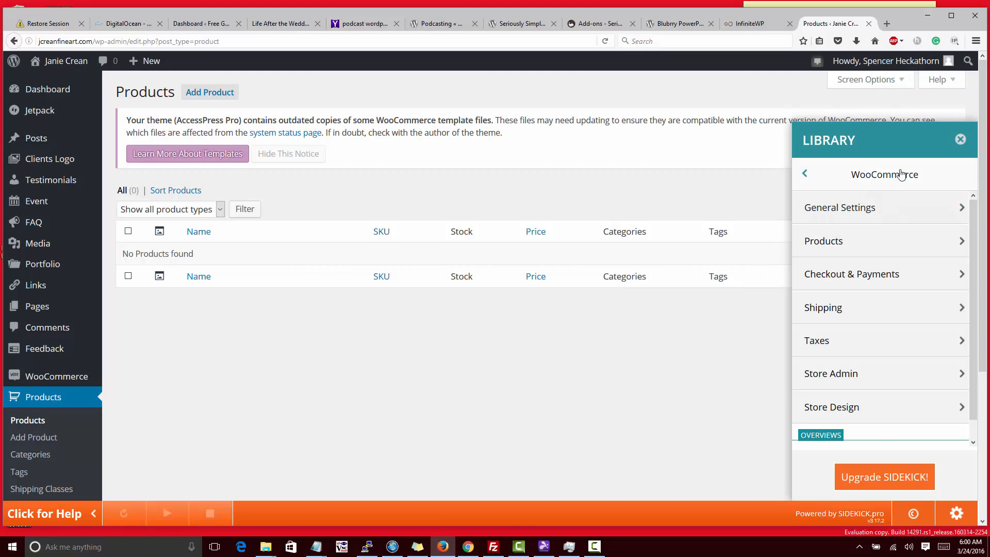
pyautogui.click(960, 140)
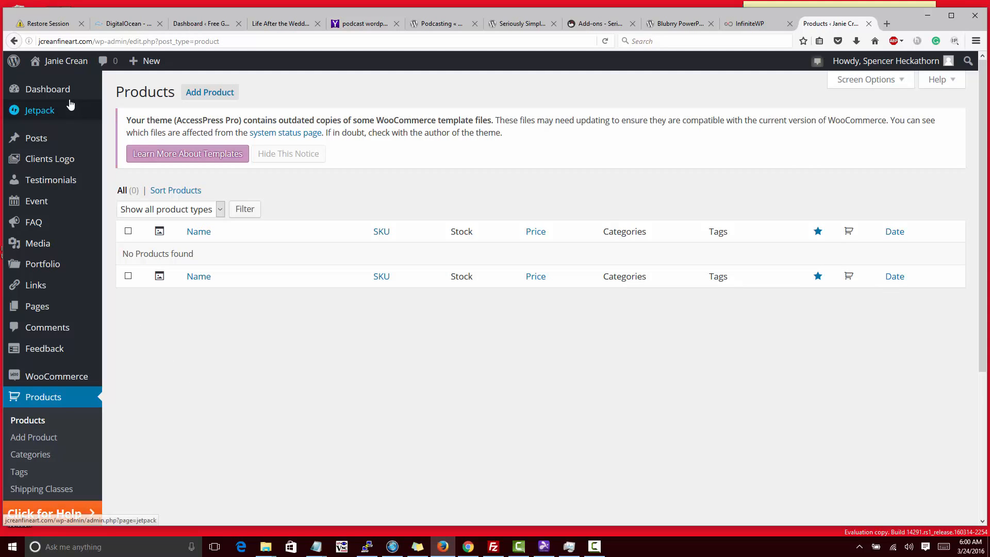
# - Start a new product and open the Portfolio list in a separate browser tab
pyautogui.moveTo(71, 104)
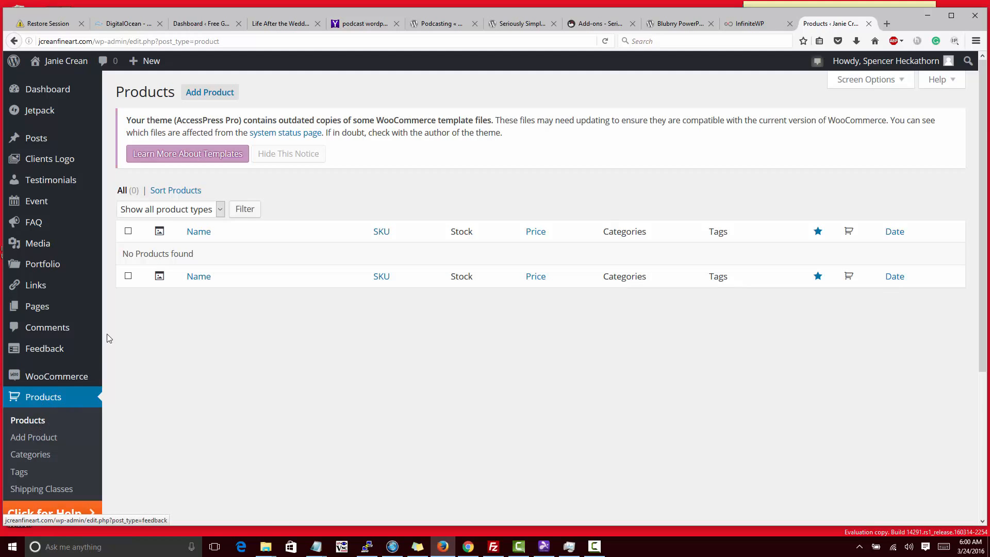
pyautogui.click(212, 98)
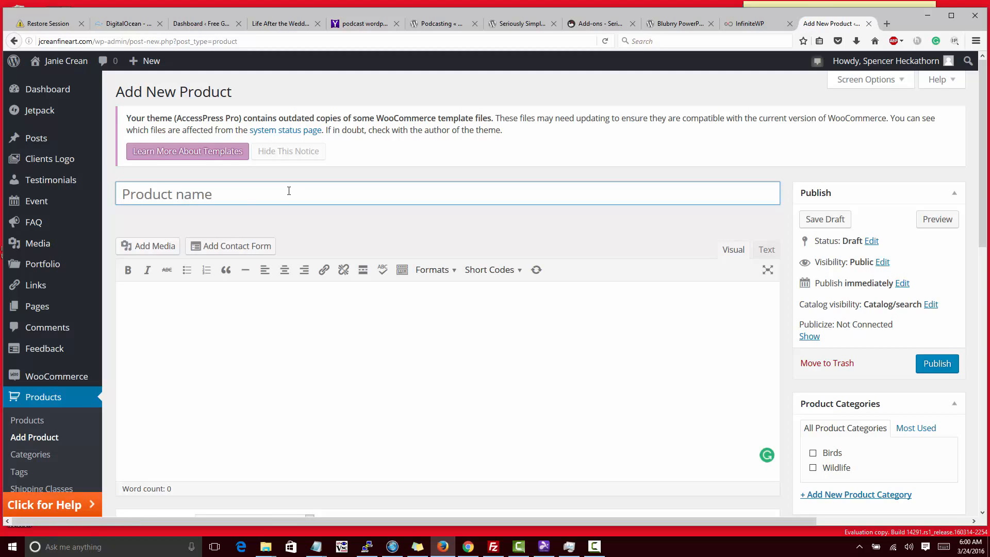
pyautogui.middleClick(43, 264)
pyautogui.click(839, 23)
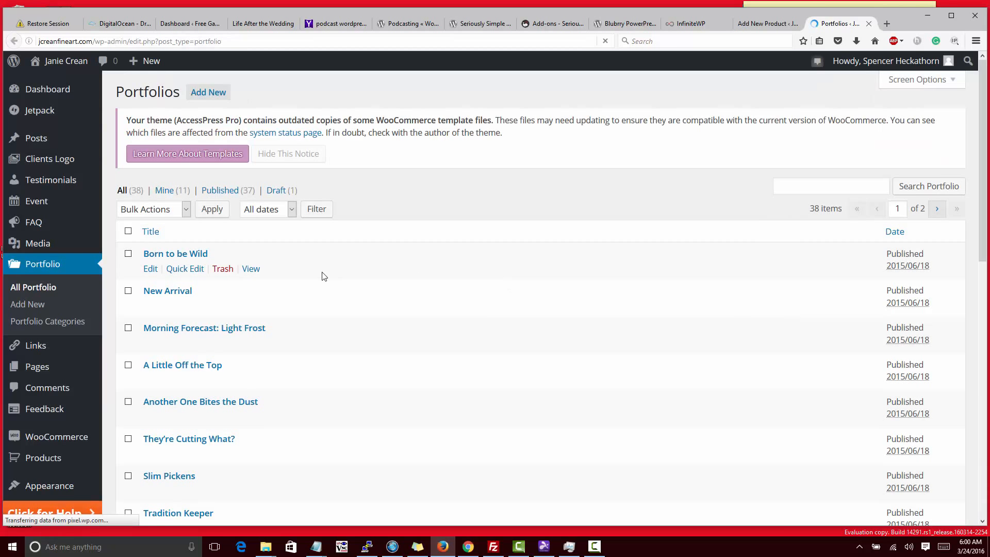
# - Name the new product "Born to be Wild", matching the title of the portfolio entry
pyautogui.click(761, 23)
pyautogui.click(269, 201)
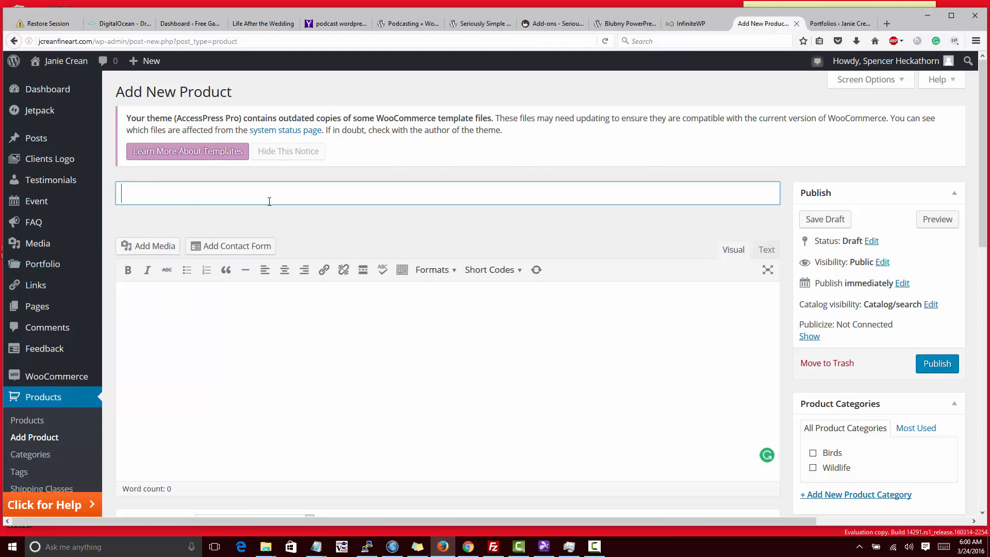
pyautogui.write('Born to Be')
pyautogui.press('BackSpace')
pyautogui.press('BackSpace')
pyautogui.press('BackSpace')
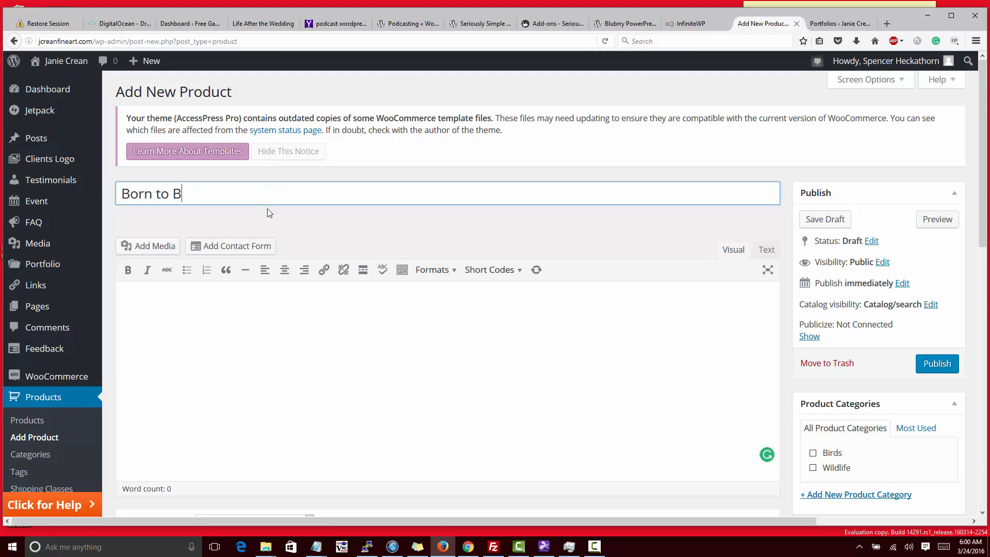
pyautogui.write('be Wild')
pyautogui.click(826, 25)
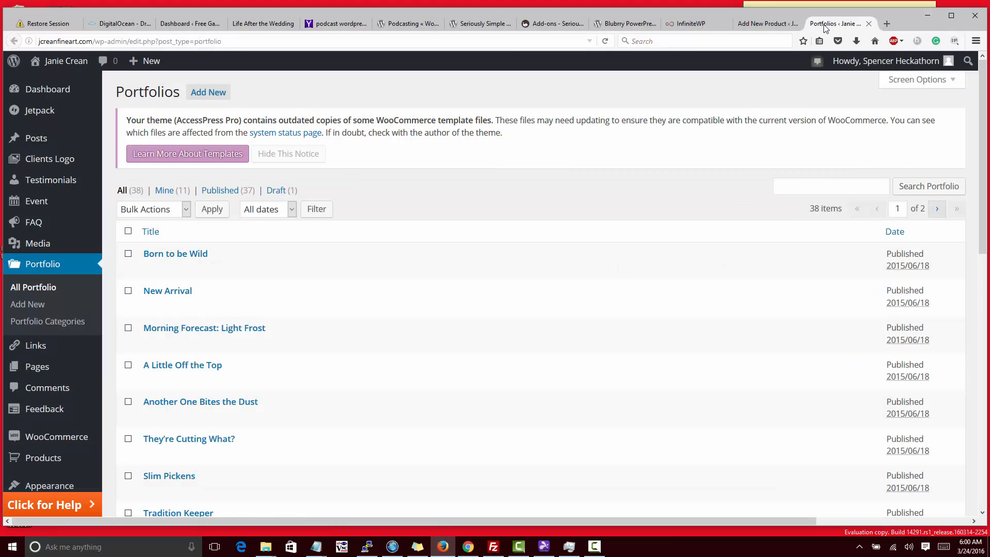
pyautogui.click(771, 25)
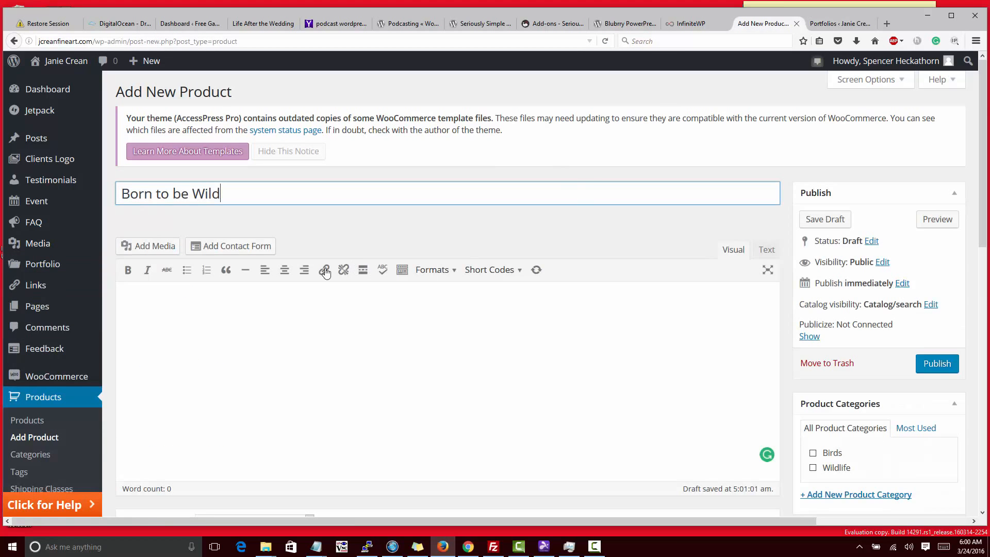
# - Enter "This is my short description." in the product's main description
pyautogui.scroll(-2, 532, 316)
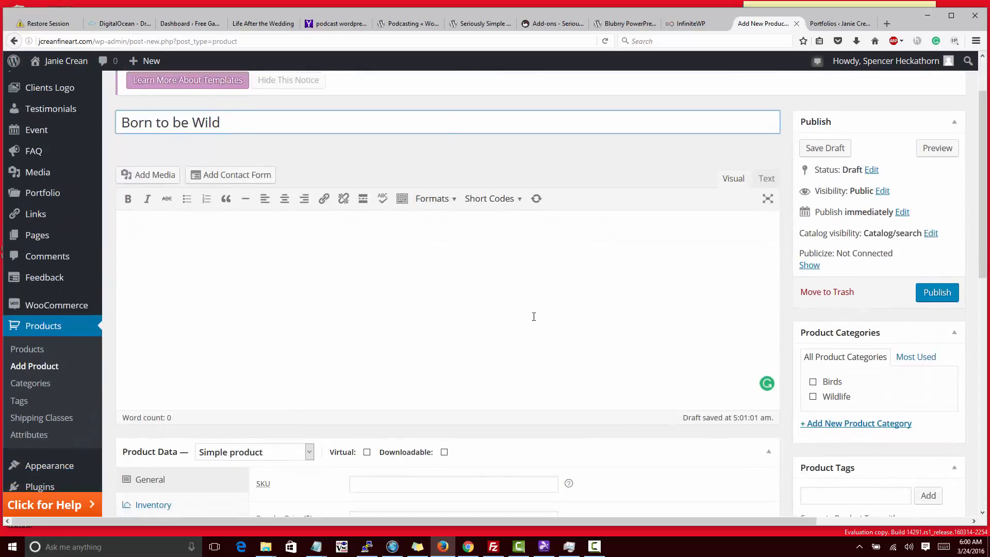
pyautogui.click(394, 287)
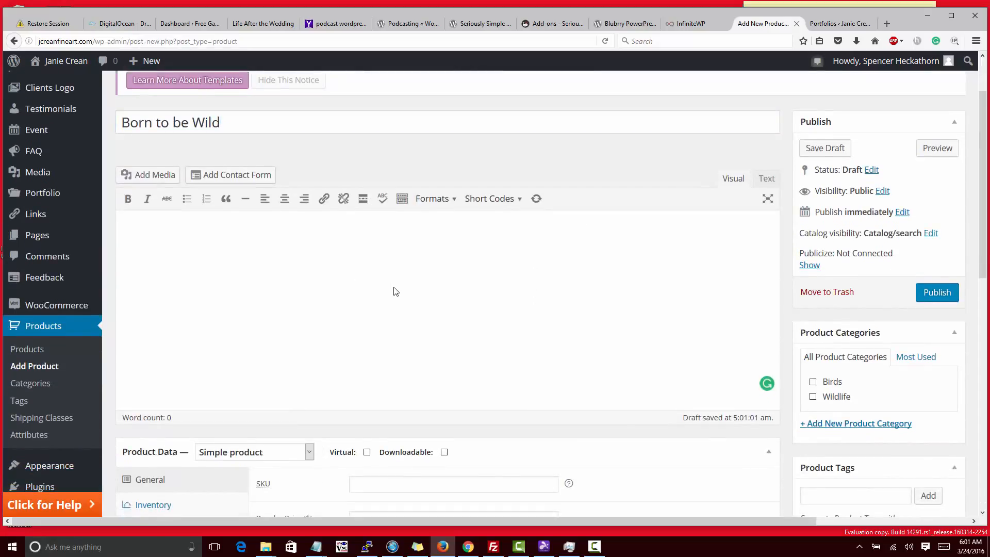
pyautogui.write('This is my short description')
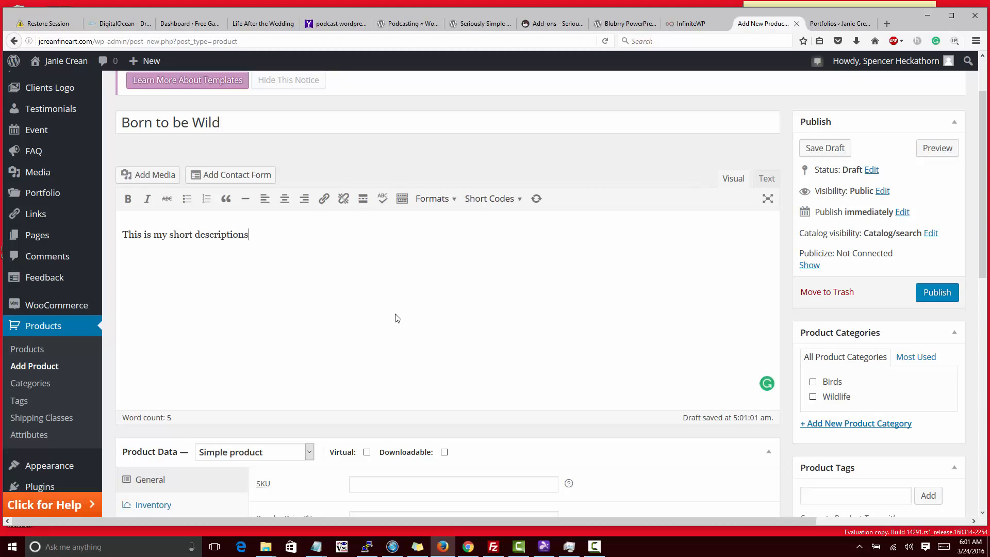
pyautogui.write('.')
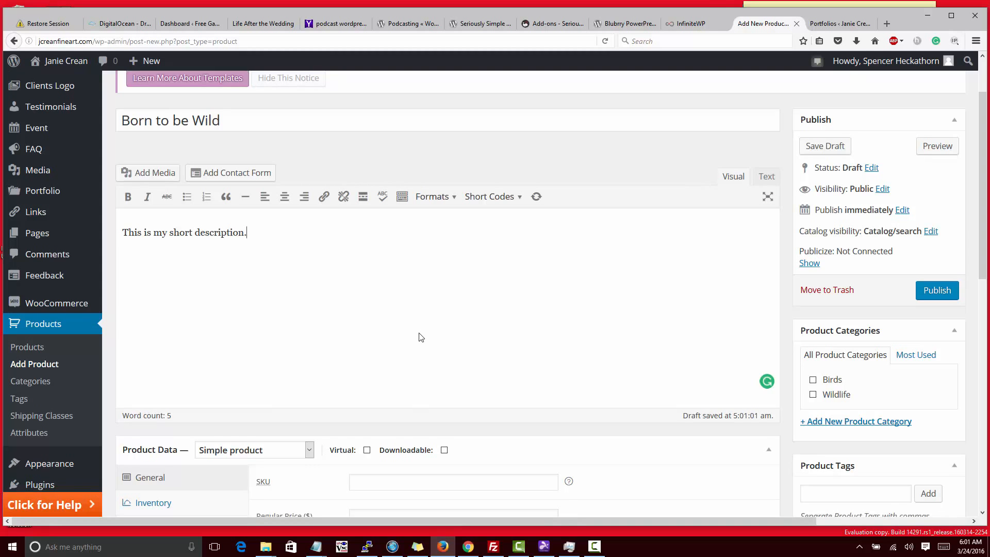
# - Check the separate Product Short Description field and replace "short" with "long" in the main description
pyautogui.scroll(-3, 420, 334)
pyautogui.scroll(-8, 453, 338)
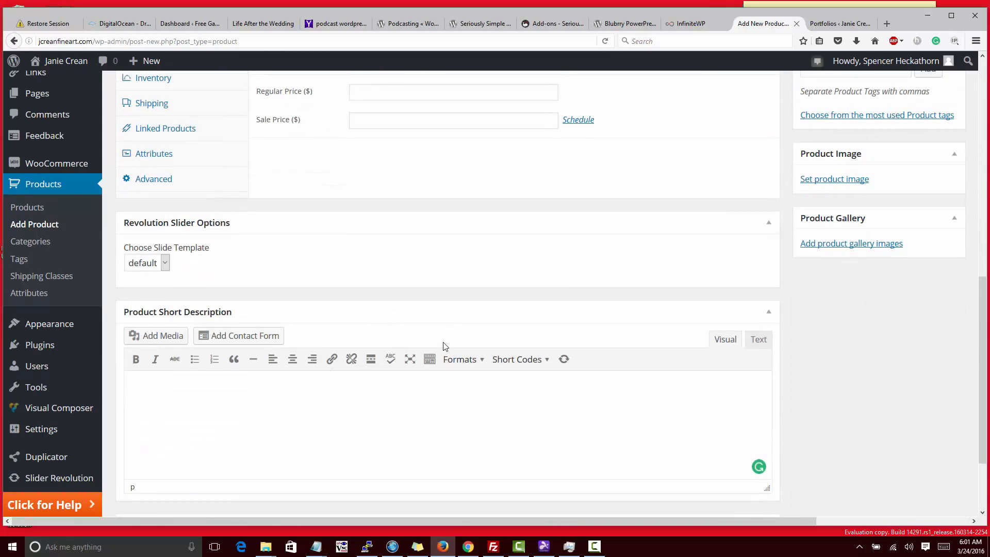
pyautogui.click(379, 344)
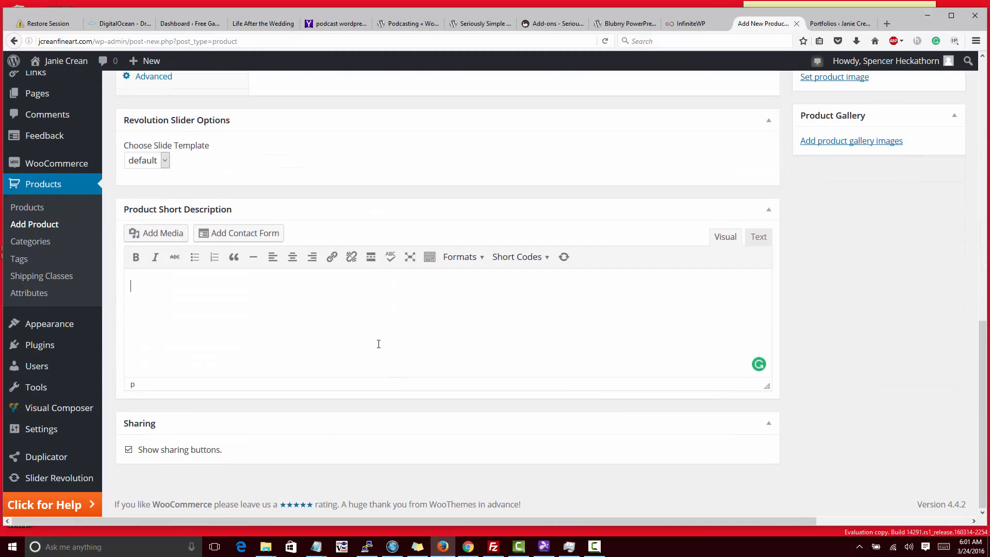
pyautogui.scroll(11, 379, 343)
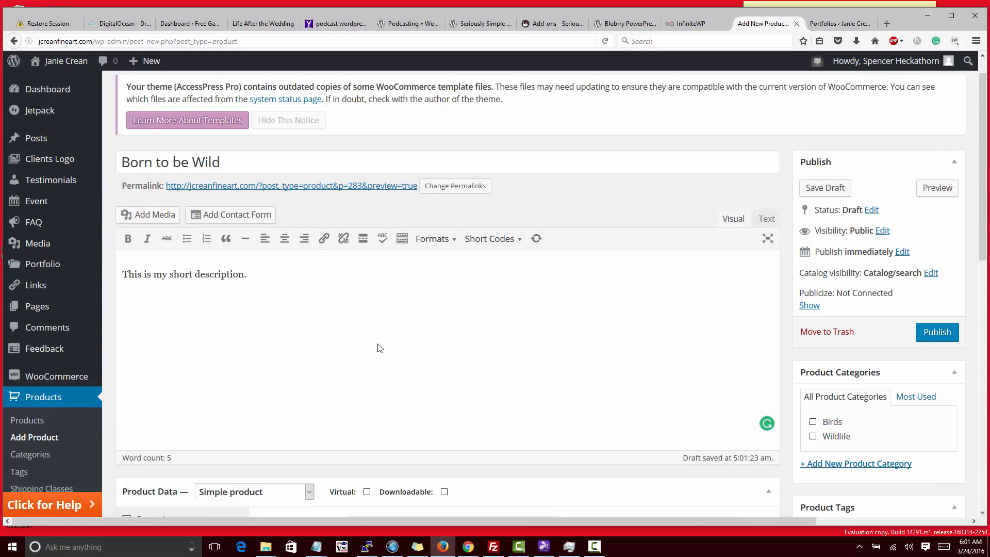
pyautogui.doubleClick(188, 275)
pyautogui.write('long')
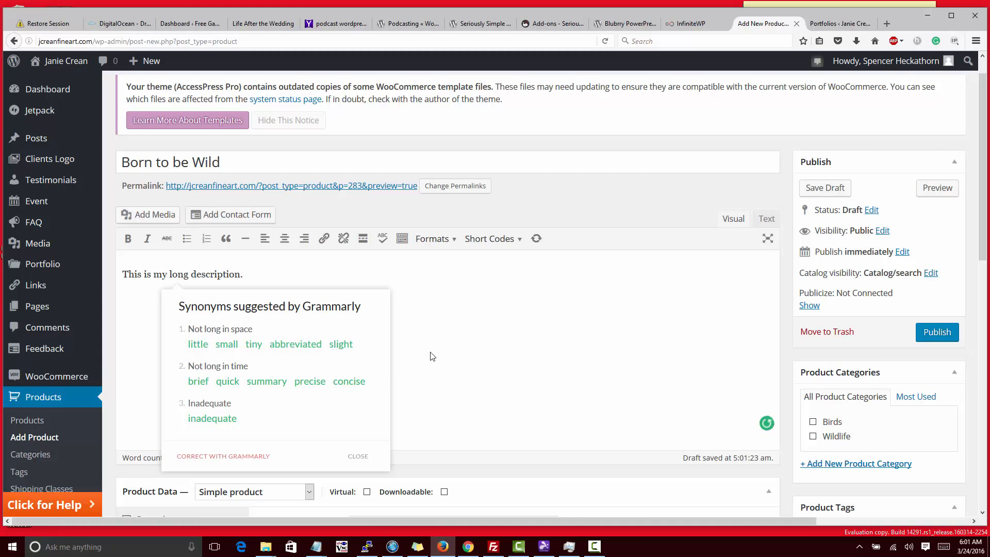
# - Enter the placeholder text "This is my short" in the Product Short Description
pyautogui.scroll(-10, 431, 353)
pyautogui.click(311, 332)
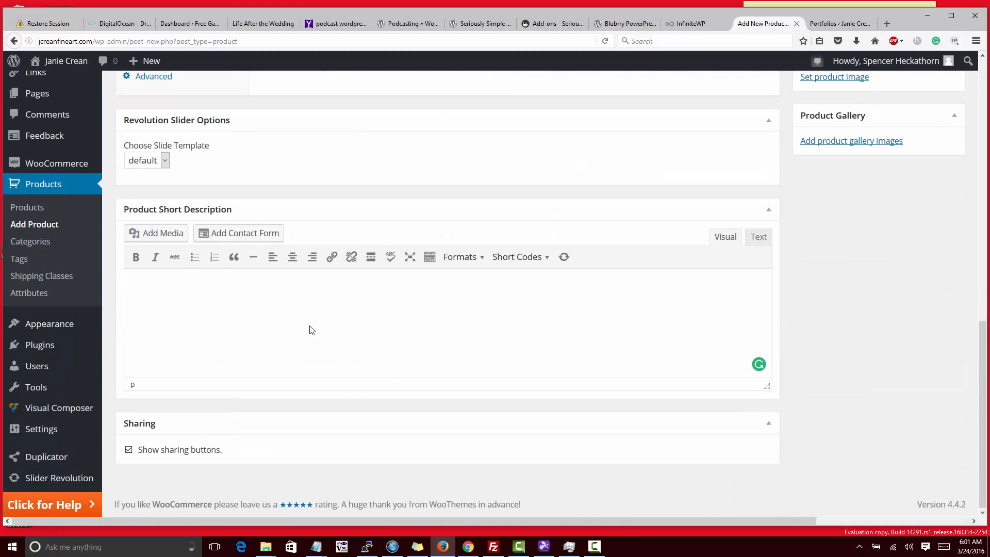
pyautogui.write('This is my short')
pyautogui.scroll(10, 342, 415)
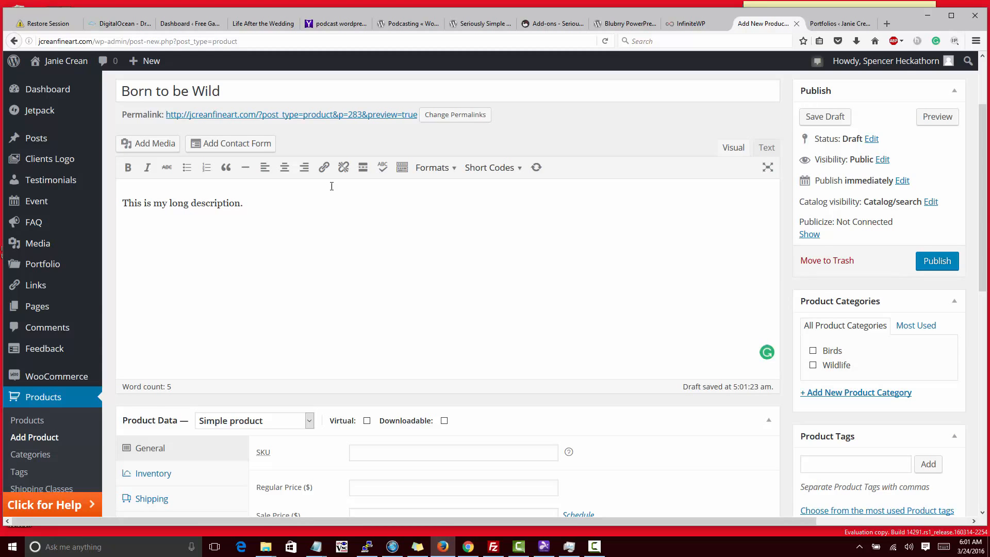
pyautogui.scroll(-8, 331, 186)
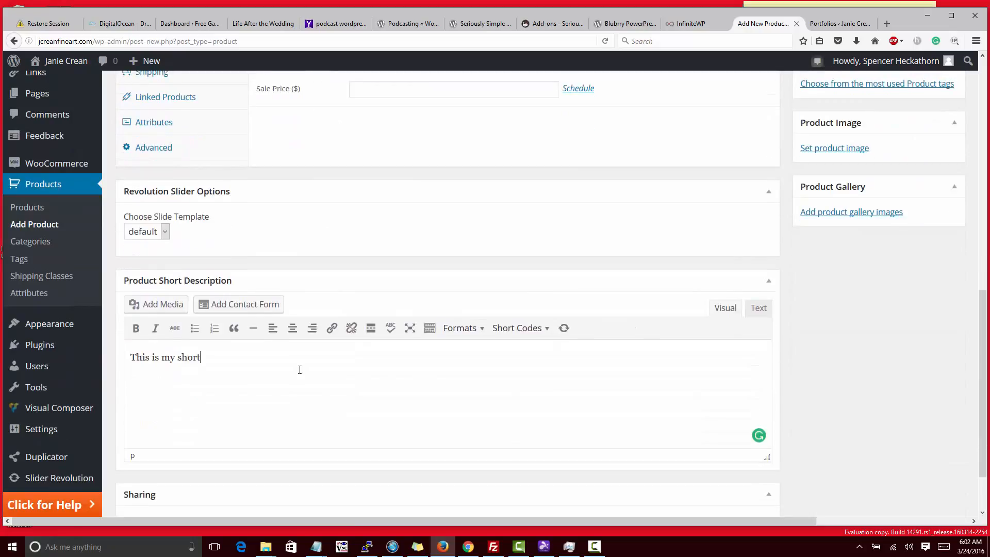
pyautogui.click(293, 356)
# - Open the "Born to be Wild" portfolio entry for editing and examine its description text
pyautogui.click(825, 23)
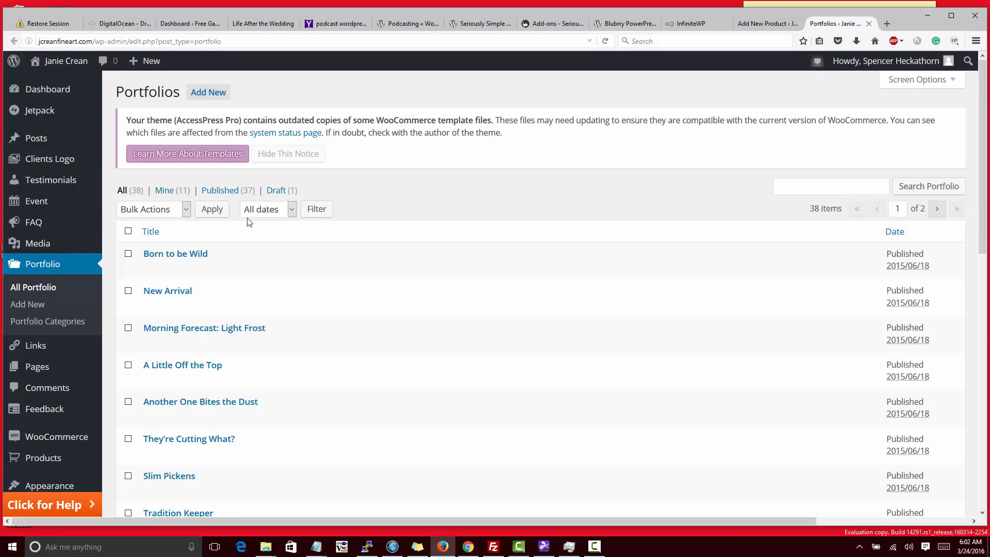
pyautogui.click(198, 254)
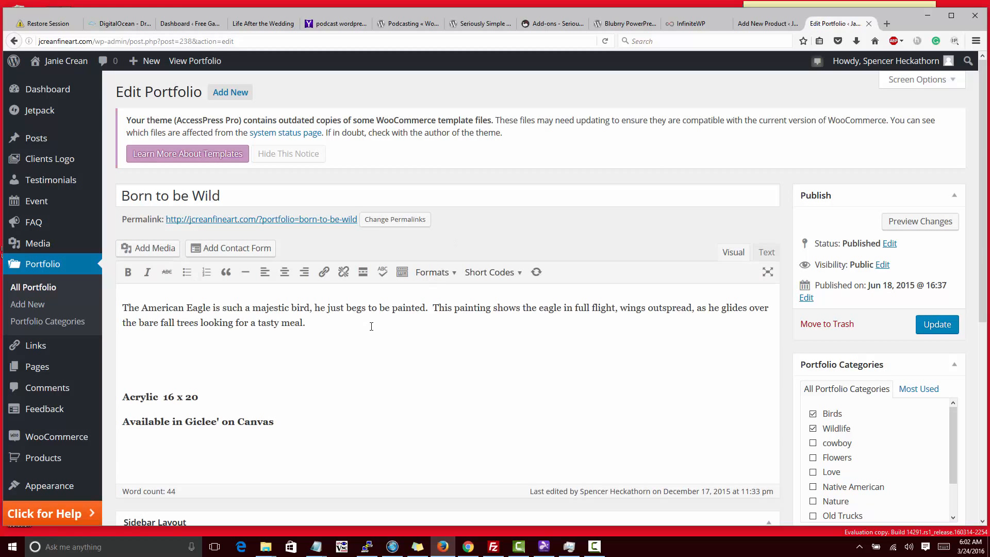
pyautogui.moveTo(307, 323); pyautogui.dragTo(124, 307)
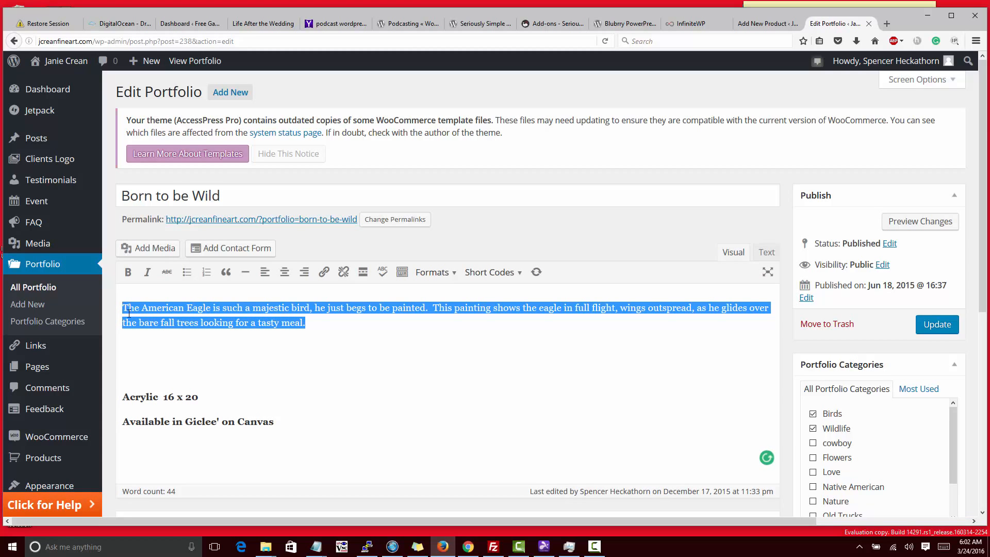
pyautogui.scroll(-2, 262, 364)
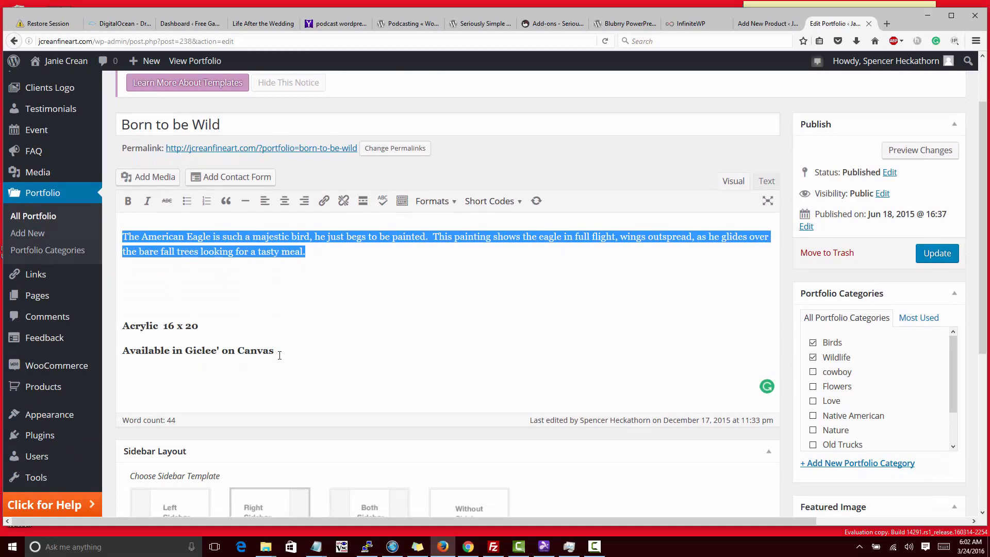
pyautogui.click(286, 350)
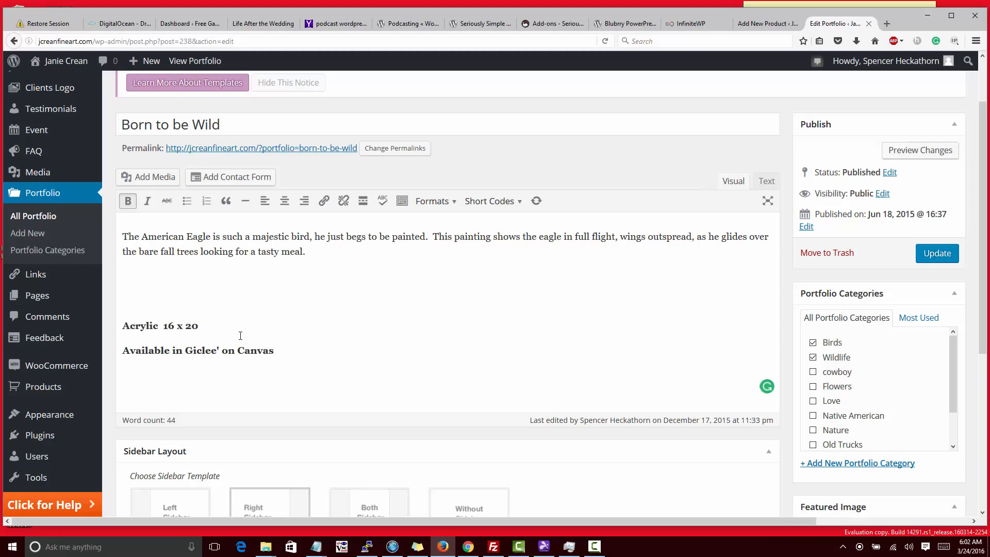
# - Replace the product's short description with the "Acrylic 16 x 20" and "Available in Giclee' on Canvas" lines copied from the portfolio entry
pyautogui.moveTo(144, 318); pyautogui.dragTo(110, 315)
pyautogui.hotkey('ctrl', 'c')
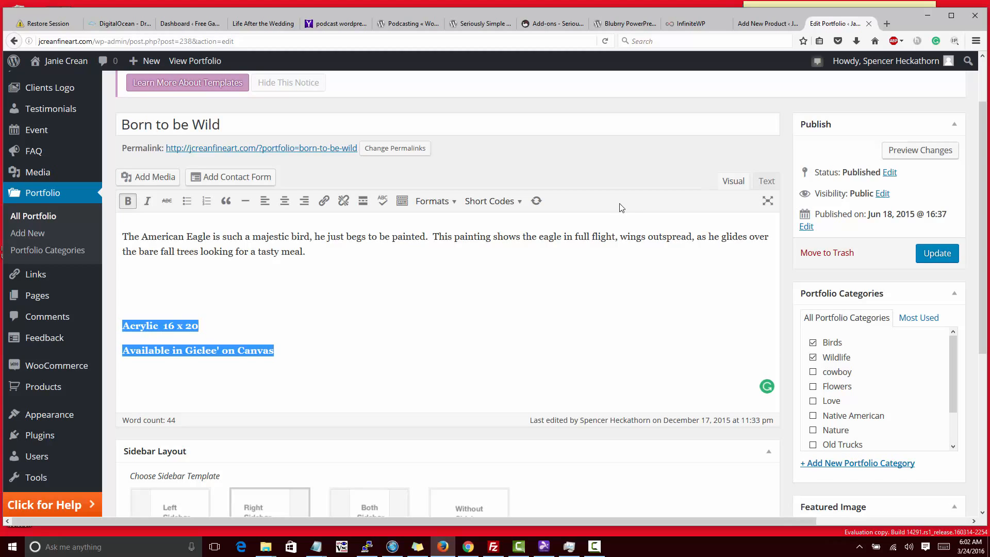
pyautogui.click(765, 23)
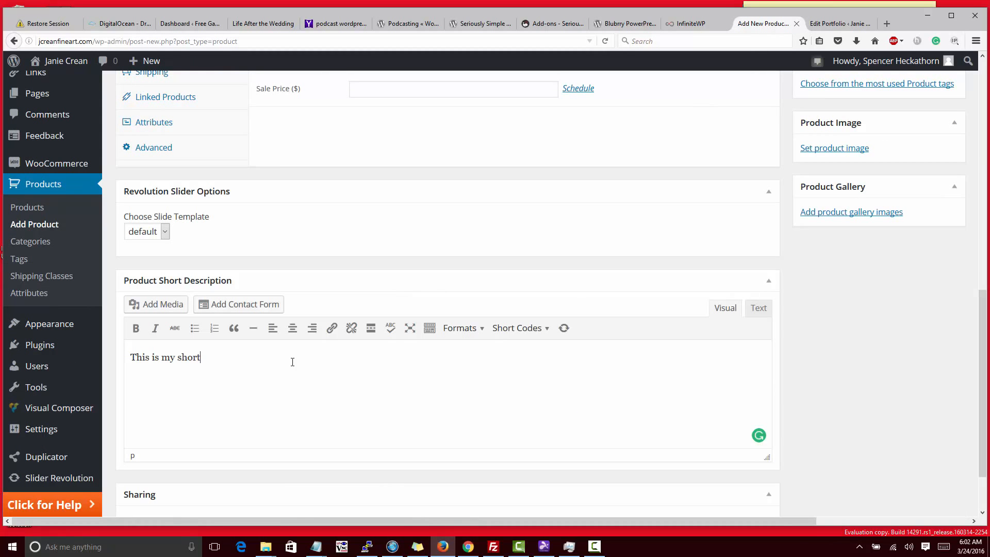
pyautogui.moveTo(208, 363); pyautogui.dragTo(114, 371)
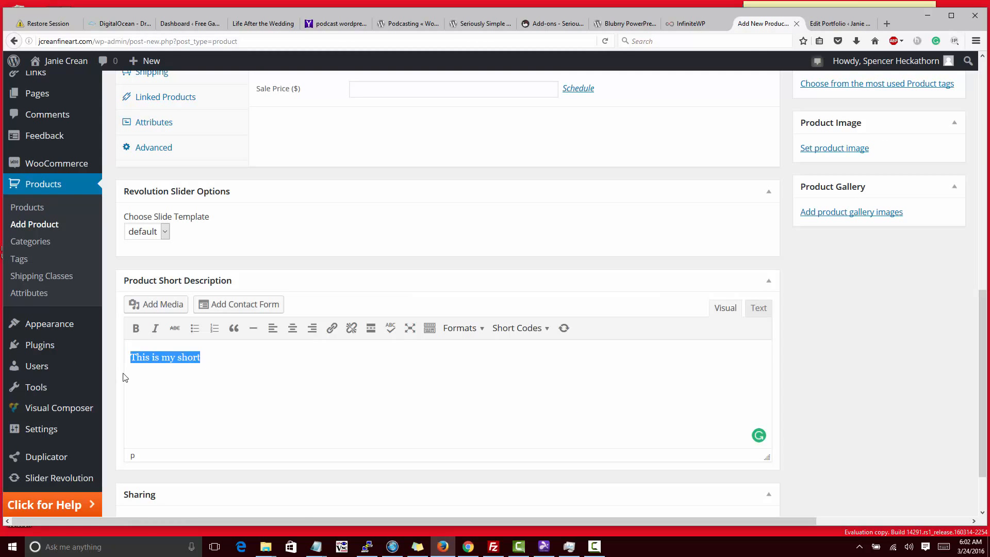
pyautogui.hotkey('ctrl', 'v')
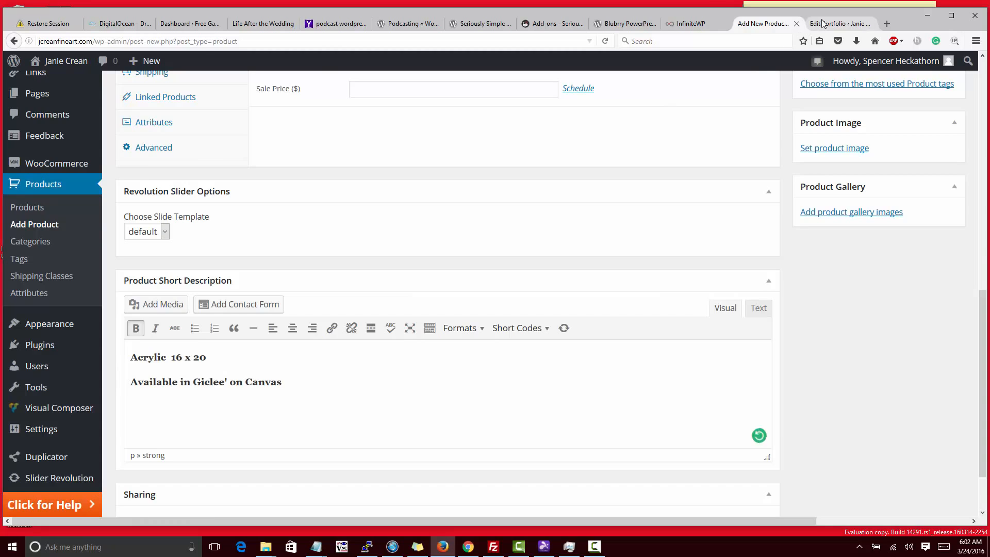
# - Replace the product's main description with the American Eagle paragraph copied from the "Born to be Wild" portfolio entry
pyautogui.click(812, 24)
pyautogui.moveTo(319, 248); pyautogui.dragTo(122, 236)
pyautogui.hotkey('ctrl', 'c')
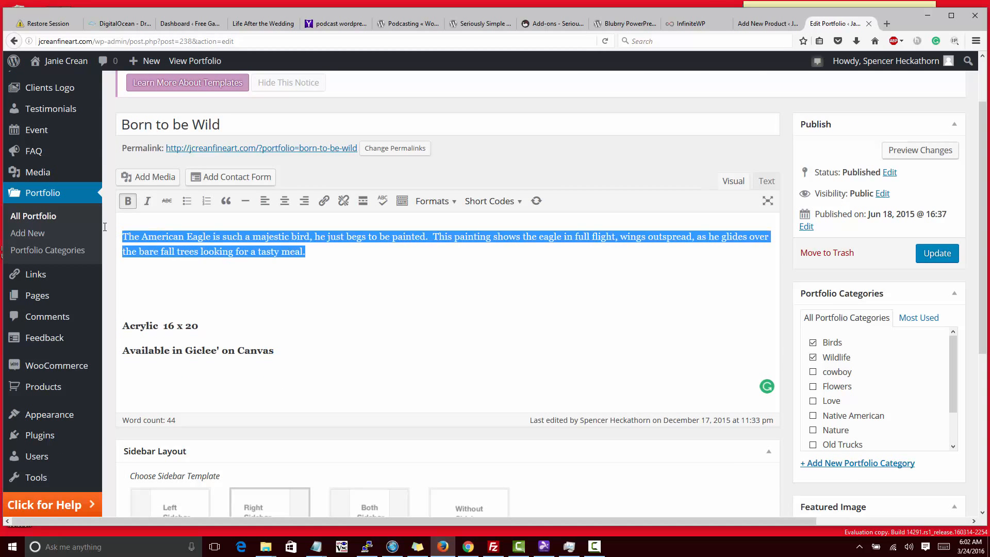
pyautogui.click(768, 24)
pyautogui.scroll(12, 350, 244)
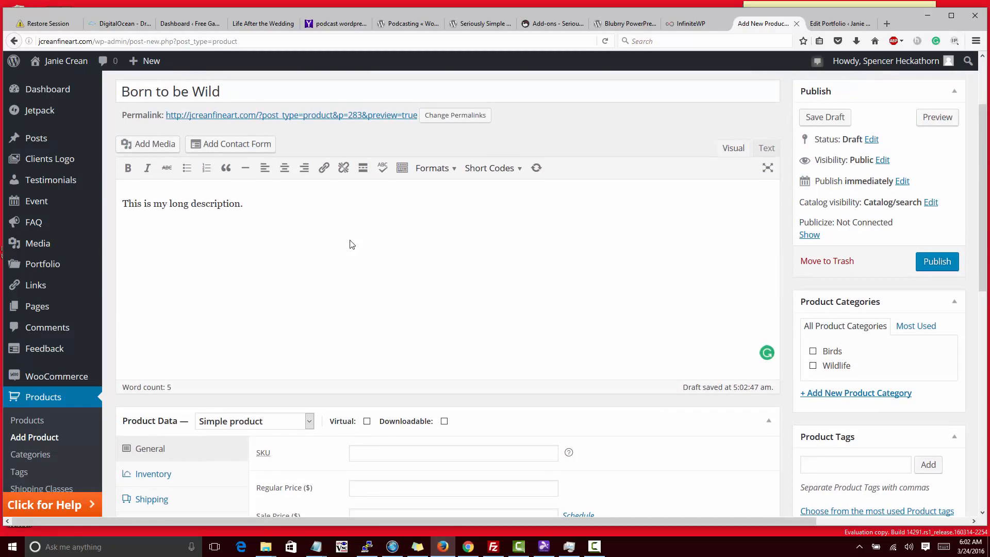
pyautogui.moveTo(260, 275); pyautogui.dragTo(122, 274)
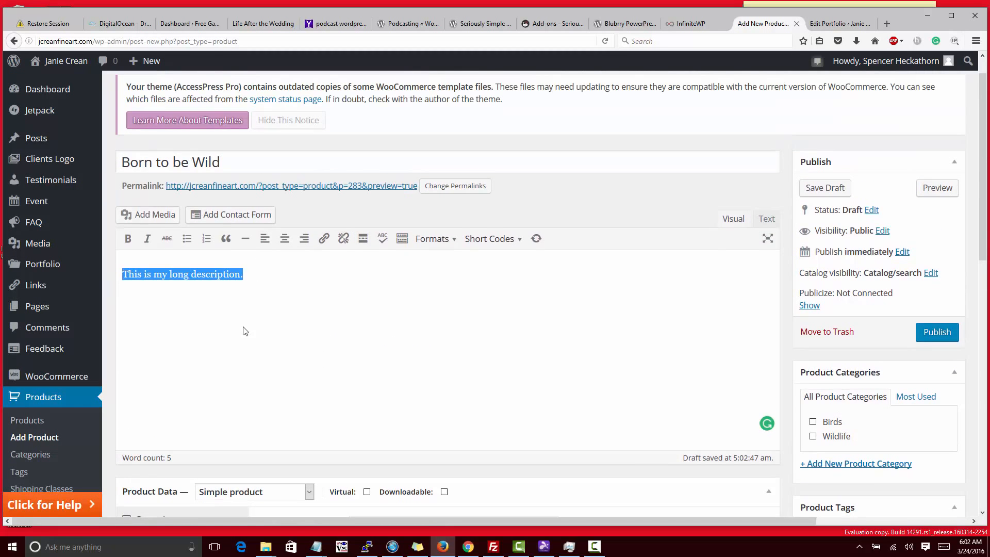
pyautogui.hotkey('ctrl', 'v')
# - Check the available product types in the Product Data section and keep "Simple product" selected
pyautogui.scroll(-3, 483, 412)
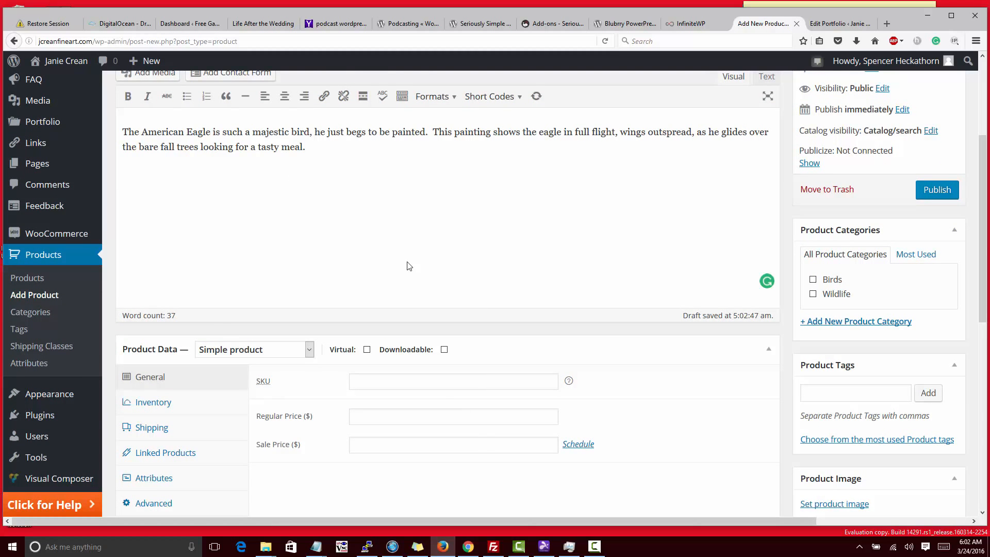
pyautogui.scroll(-1, 274, 316)
pyautogui.scroll(-2, 273, 313)
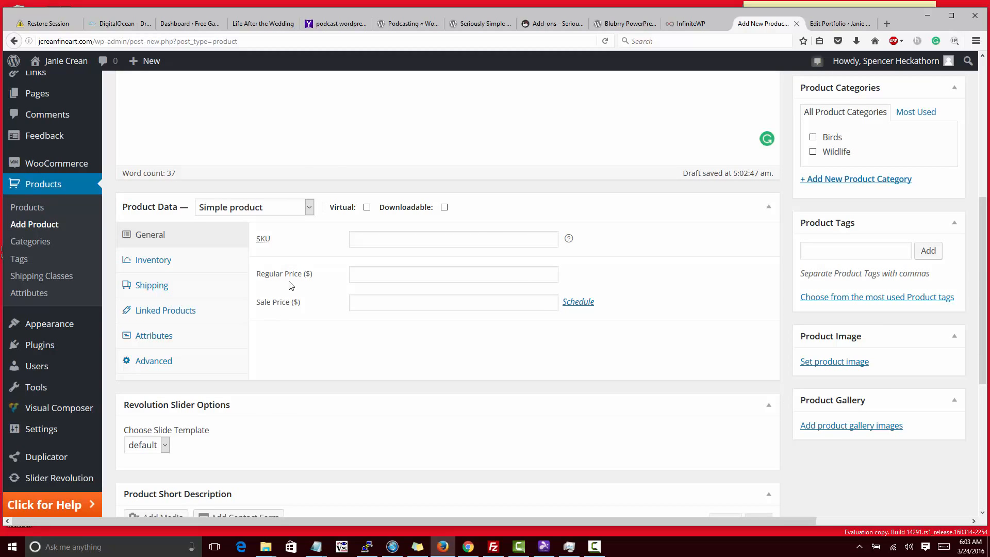
pyautogui.click(310, 208)
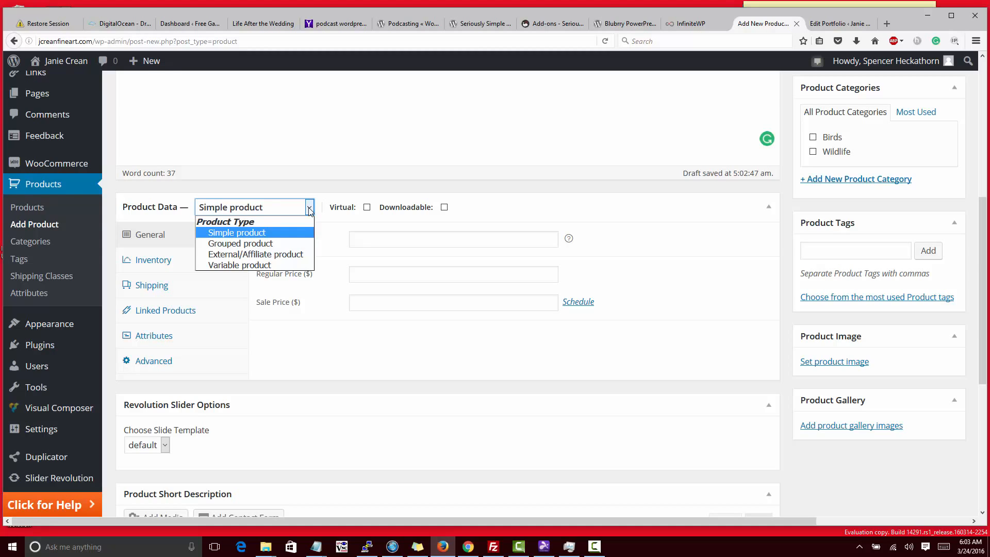
pyautogui.click(287, 233)
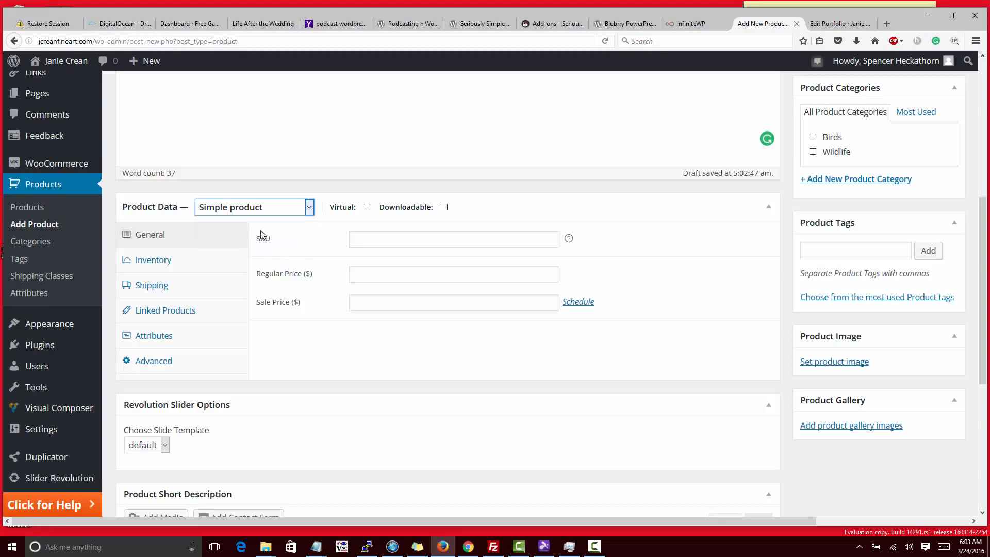
# - Enter 001 as the product's SKU in the general product data
pyautogui.click(372, 237)
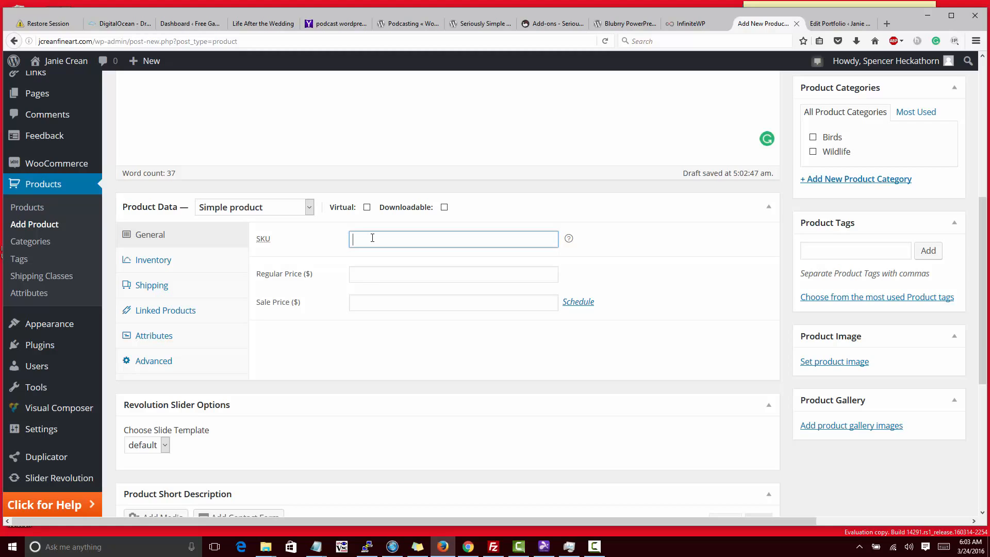
pyautogui.write('001')
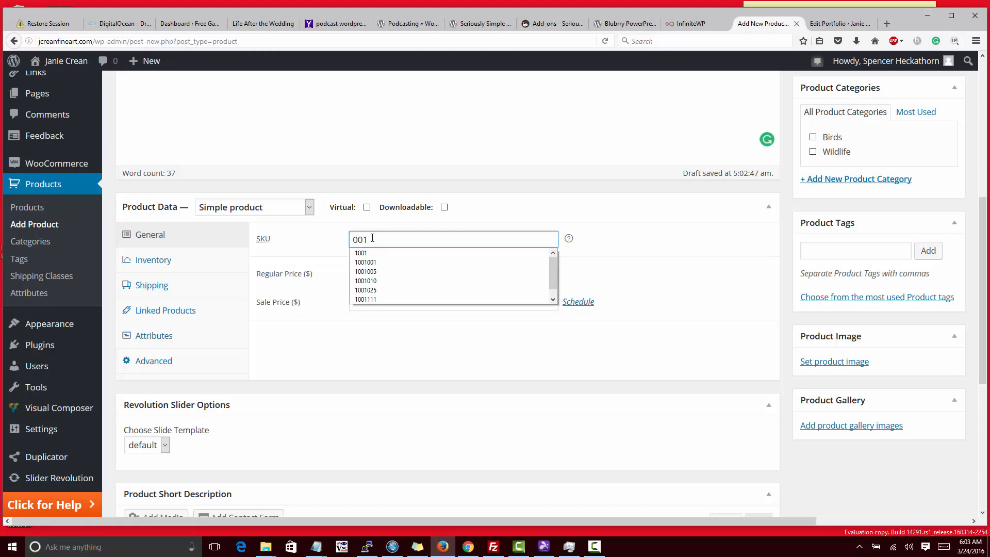
pyautogui.click(316, 242)
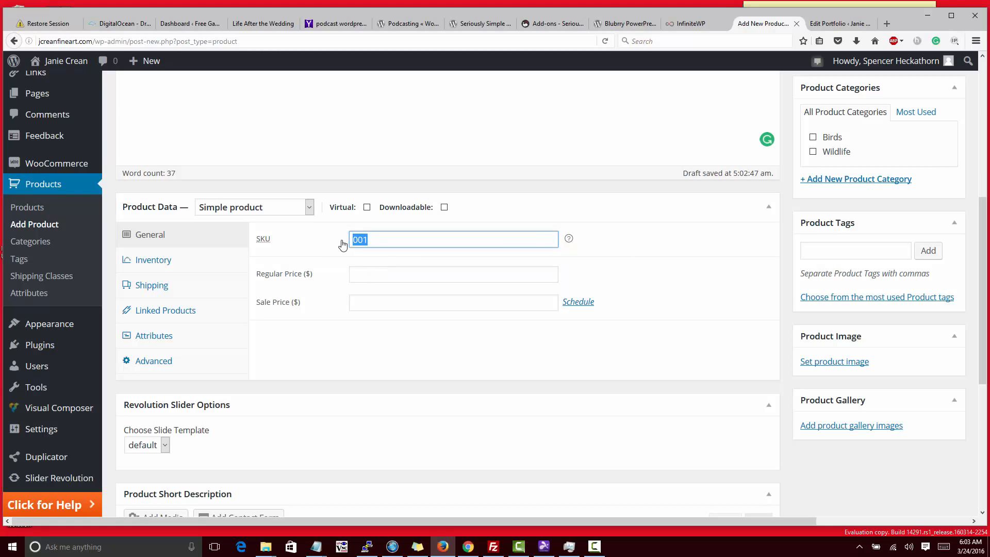
pyautogui.click(415, 343)
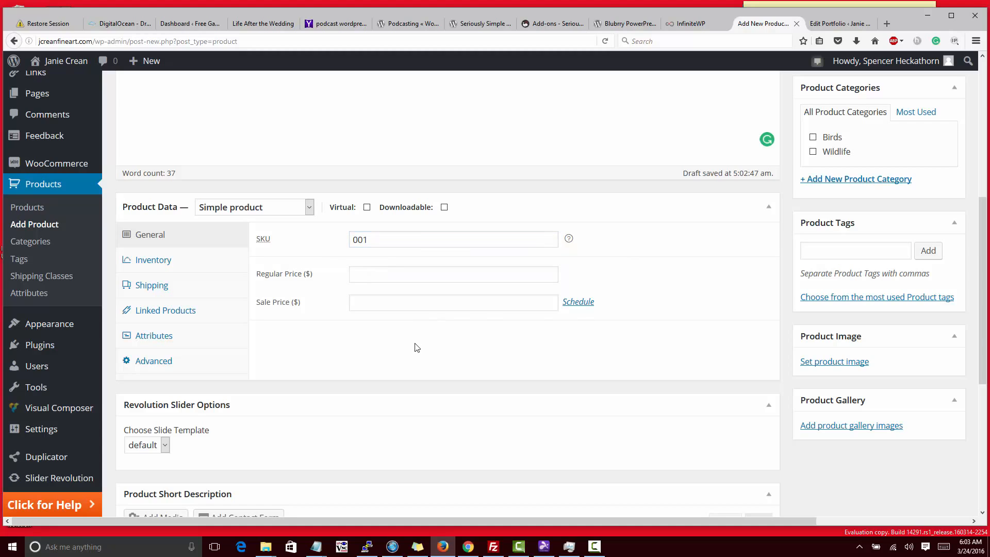
# - Replace the product's SKU with 2014001, combining the year and a sequence number
pyautogui.click(381, 239)
pyautogui.click(349, 240)
pyautogui.doubleClick(382, 239)
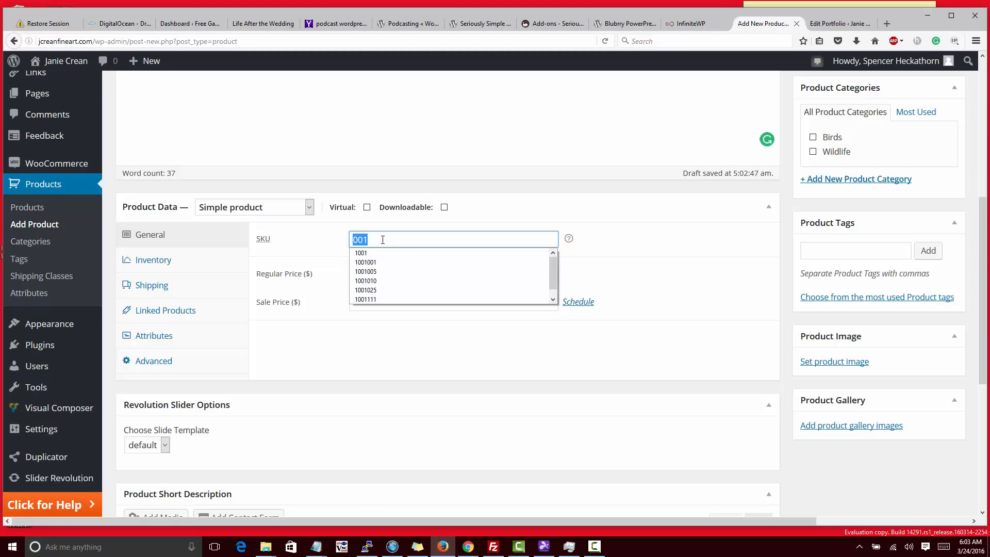
pyautogui.write('2014')
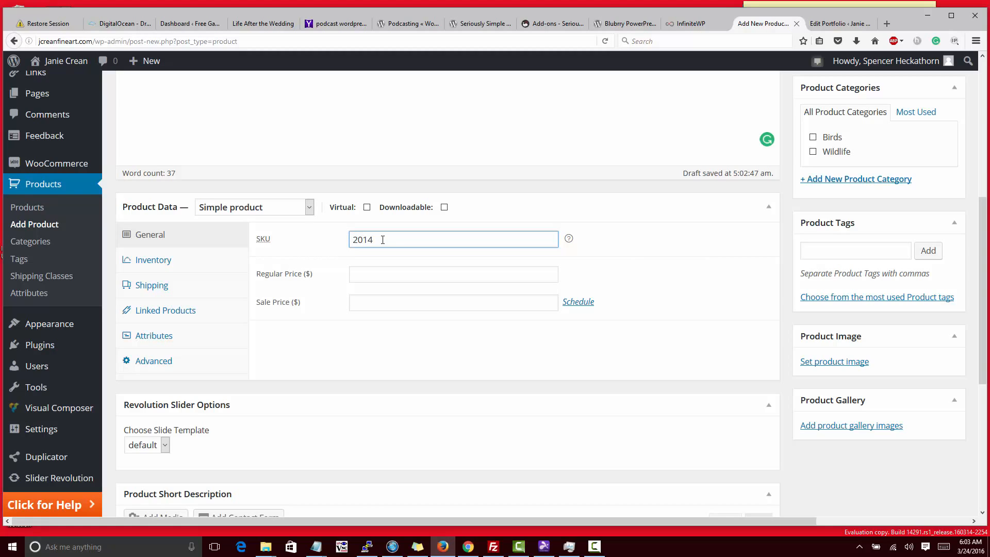
pyautogui.write('001')
pyautogui.moveTo(372, 240)
pyautogui.mouseDown()
pyautogui.moveTo(349, 240)
pyautogui.moveTo(386, 240)
pyautogui.moveTo(377, 240)
pyautogui.mouseUp()
pyautogui.click(406, 238)
# - Set the product's regular price to $550 and its sale price to $485
pyautogui.click(368, 274)
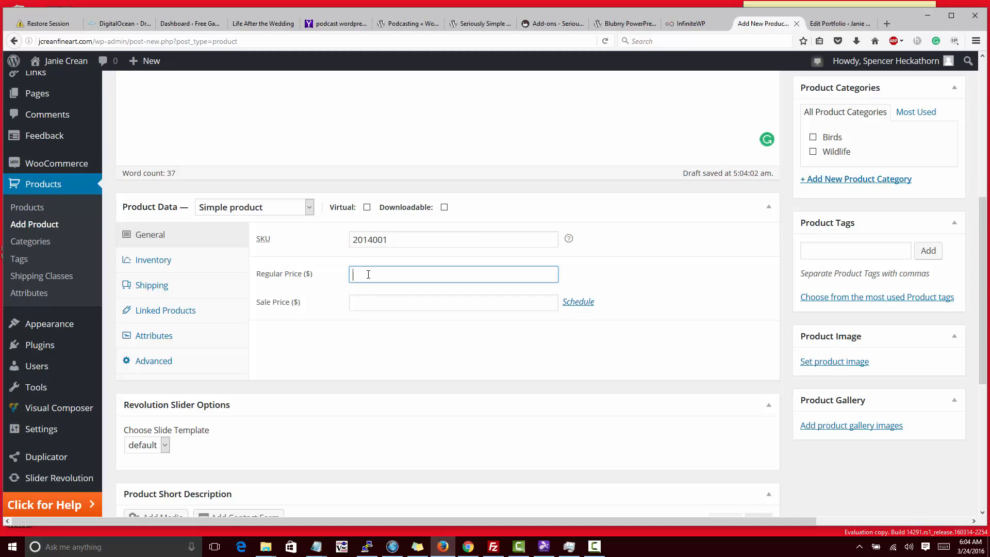
pyautogui.write('550')
pyautogui.click(441, 297)
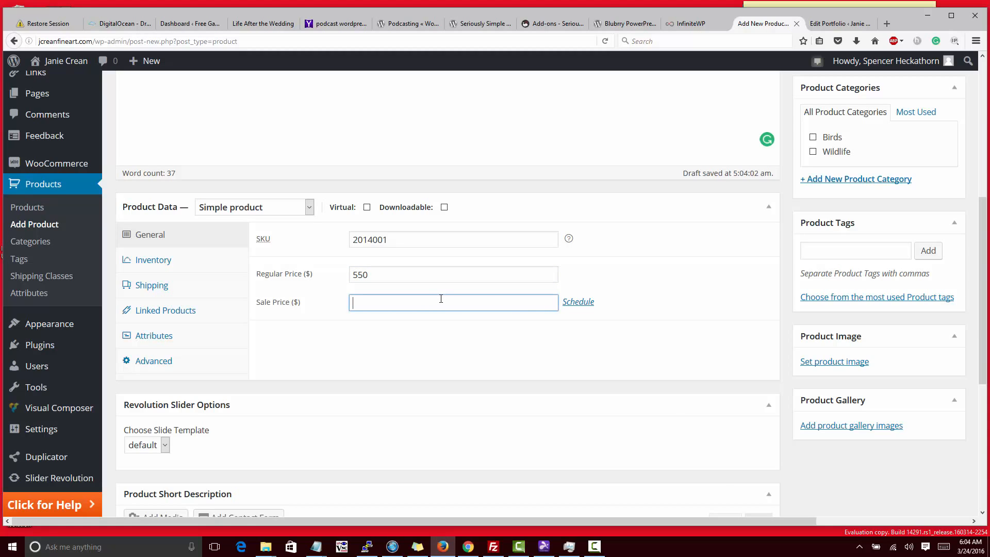
pyautogui.write('485')
# - Schedule the sale price to run from 2016-04-01 to 2016-04-30
pyautogui.click(588, 304)
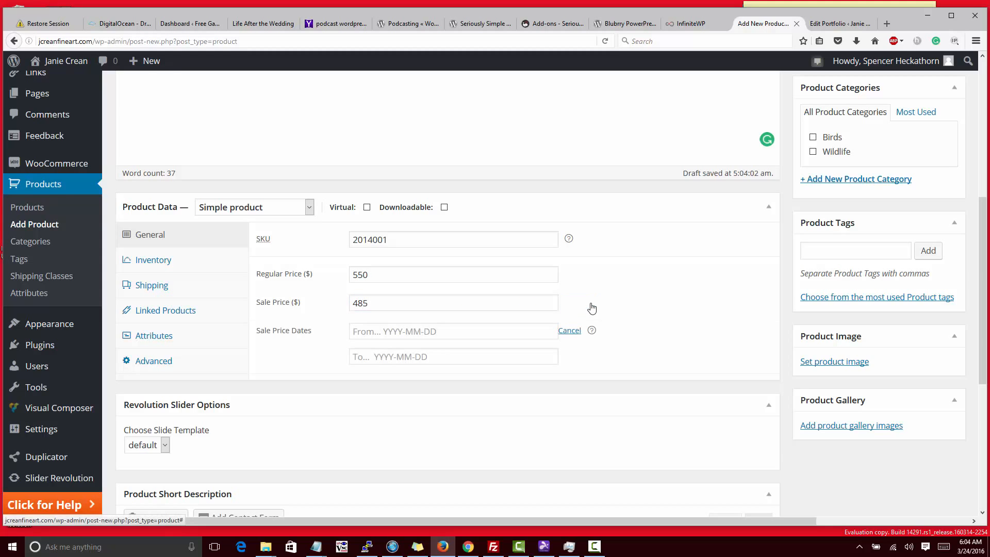
pyautogui.click(407, 332)
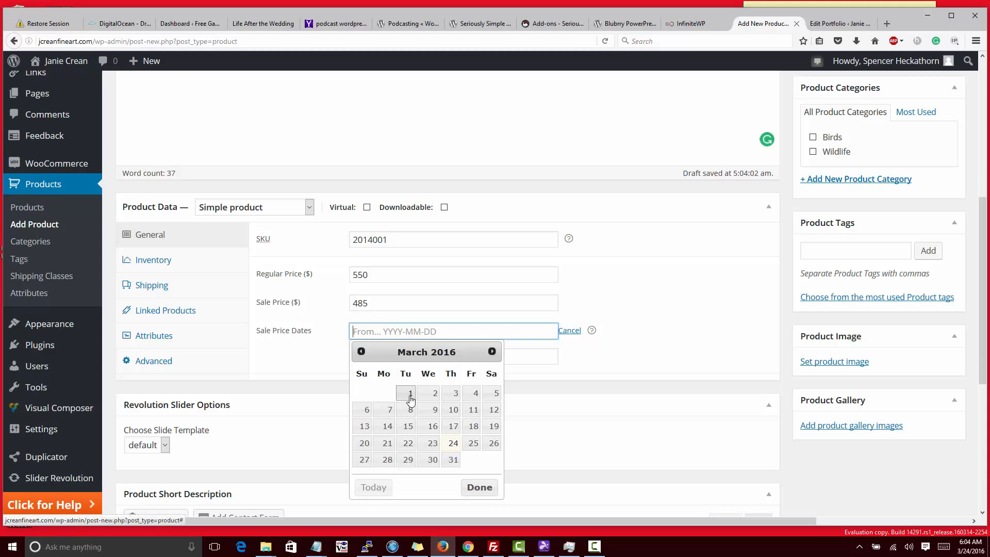
pyautogui.click(492, 351)
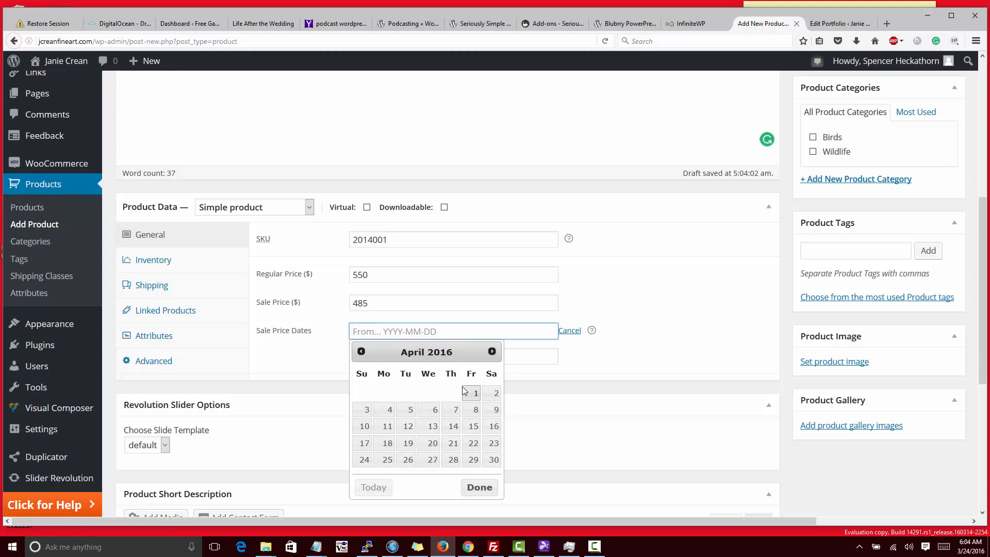
pyautogui.click(467, 391)
pyautogui.click(427, 356)
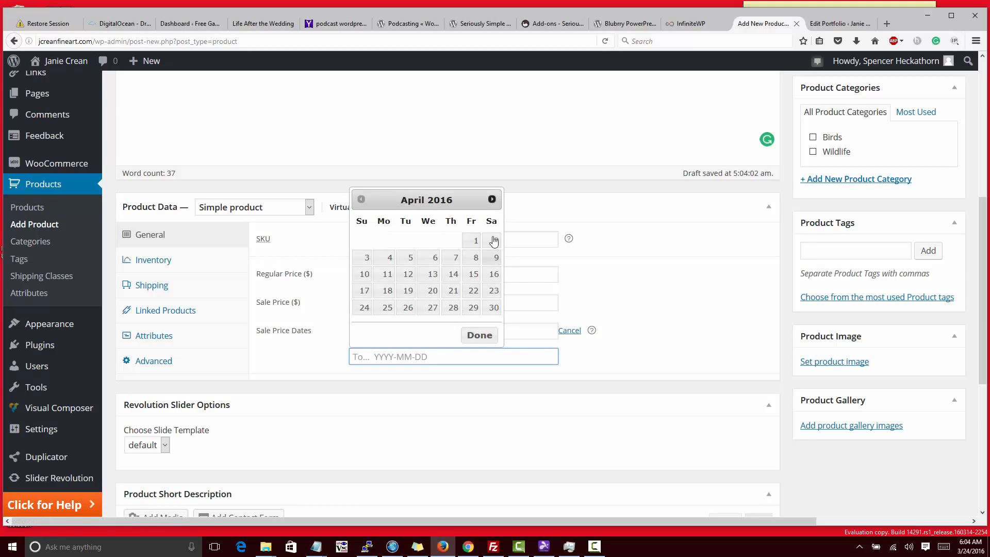
pyautogui.click(492, 308)
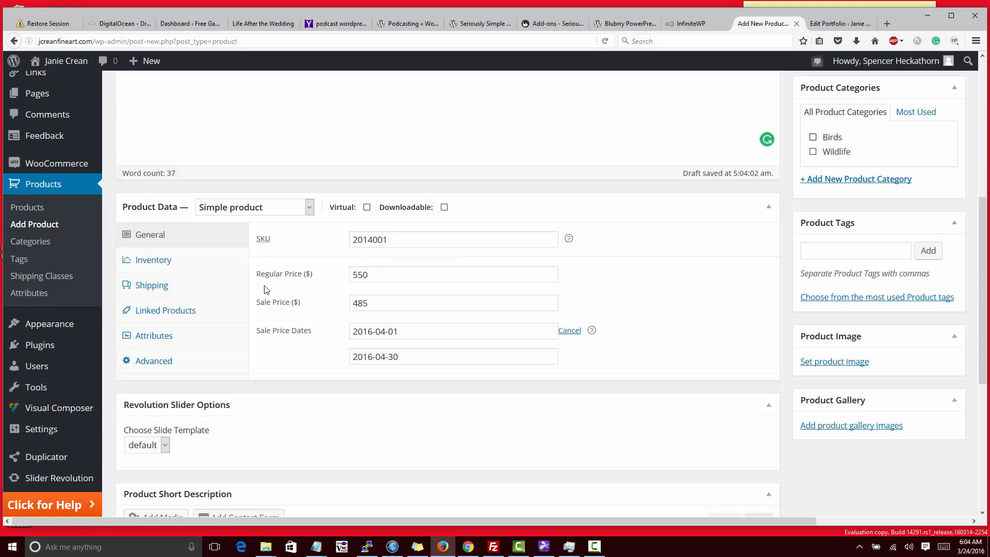
# - Enable stock management for the product with a stock quantity of 1, and allow only one to be bought per order
pyautogui.click(228, 262)
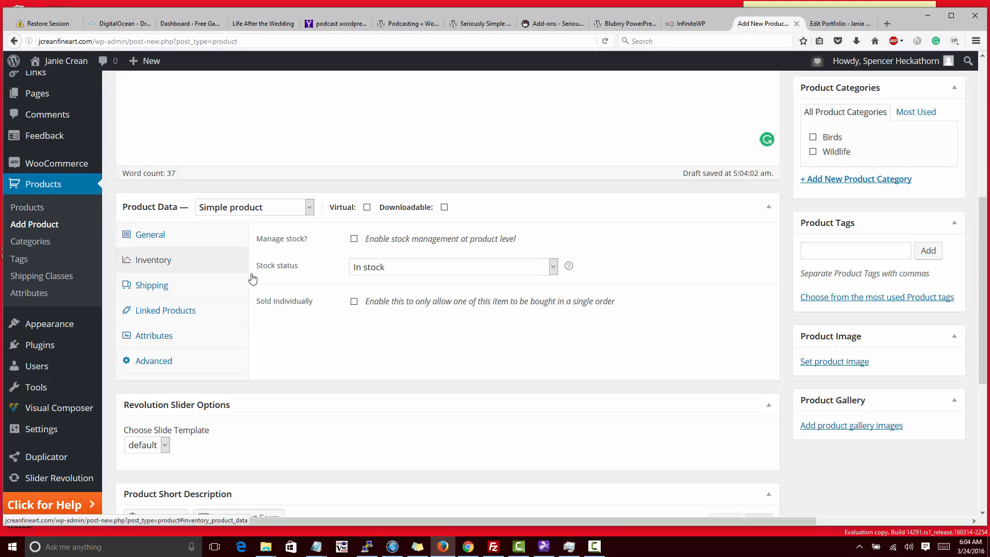
pyautogui.click(354, 239)
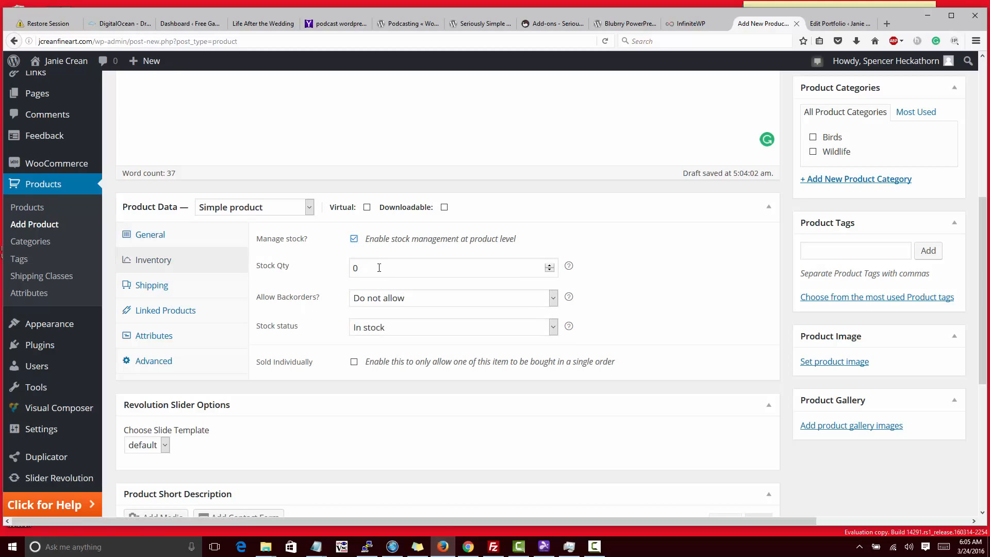
pyautogui.press('Tab')
pyautogui.write('1')
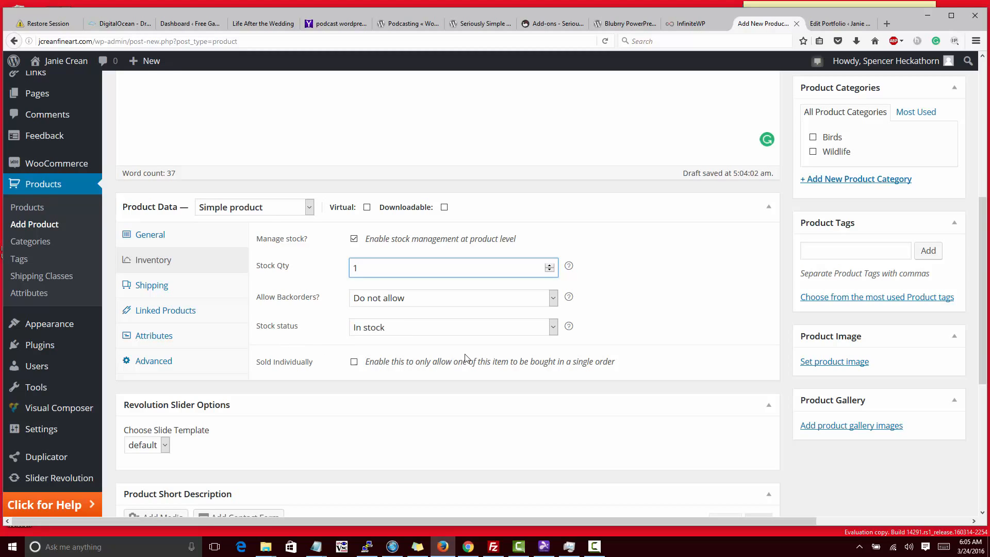
pyautogui.click(353, 362)
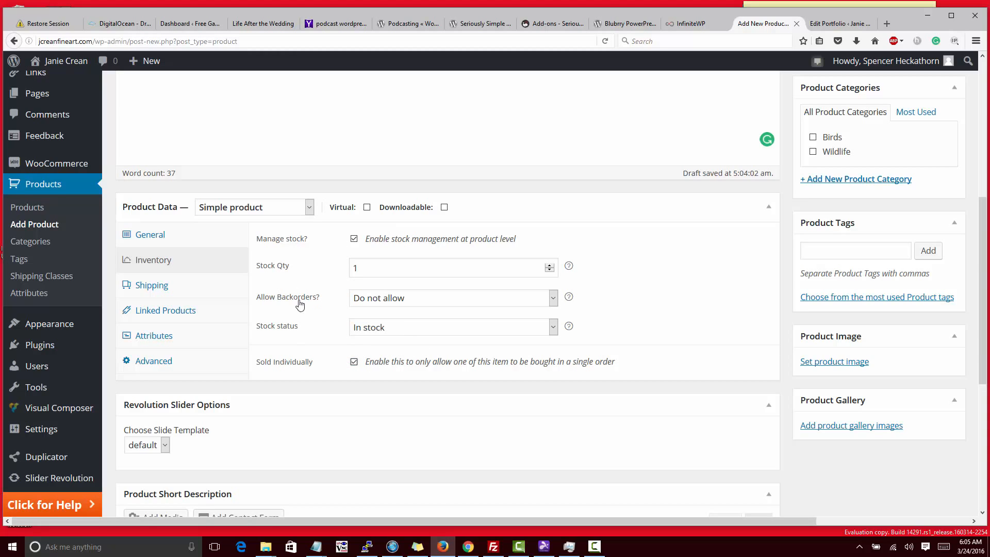
# - Set the product's shipping weight to 8 lbs
pyautogui.click(213, 291)
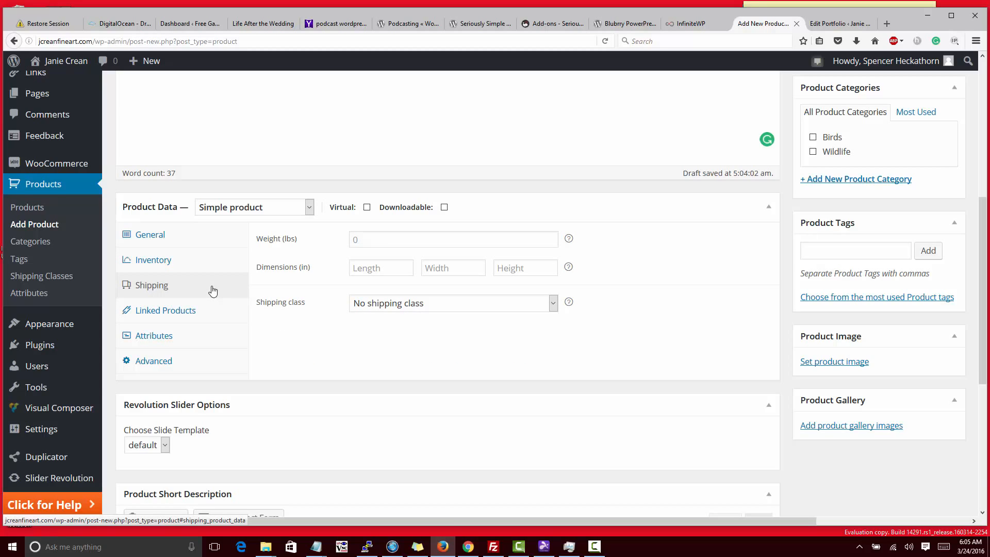
pyautogui.click(383, 239)
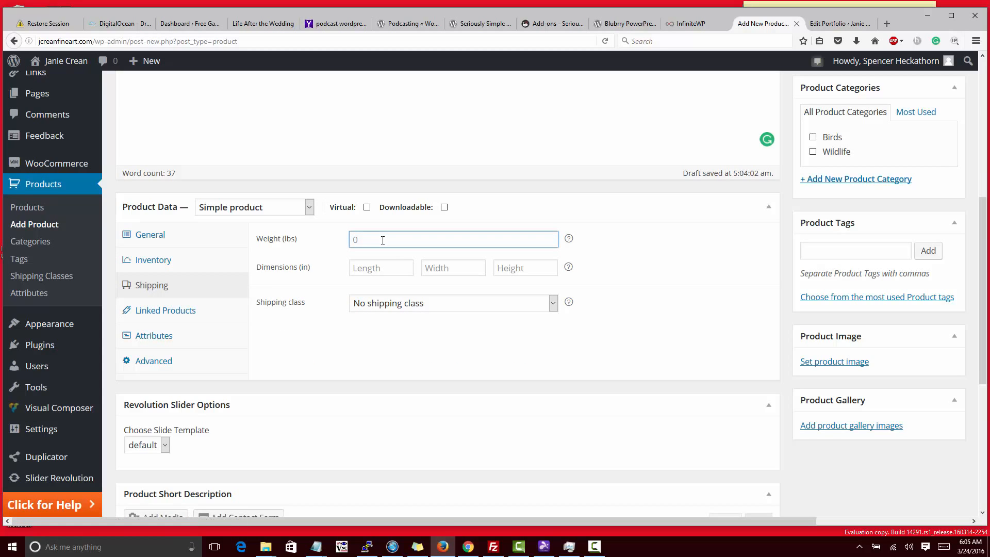
pyautogui.write('8')
# - Set the shipping dimensions to length 36 in and width 3 in, and assign the "Original" shipping class
pyautogui.click(381, 269)
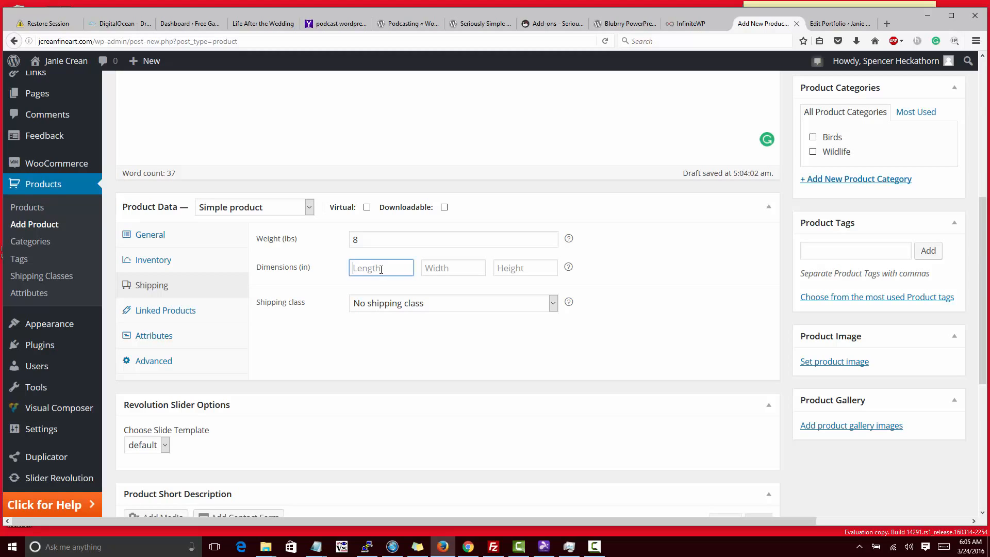
pyautogui.write('3')
pyautogui.click(437, 268)
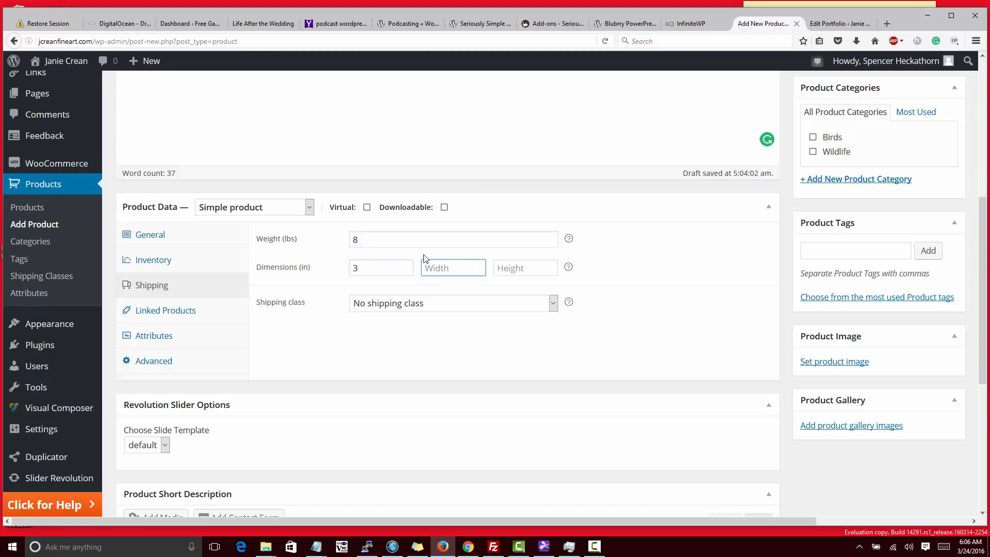
pyautogui.click(399, 265)
pyautogui.press('BackSpace')
pyautogui.write('3')
pyautogui.press('Tab')
pyautogui.write('3')
pyautogui.press('Tab')
pyautogui.click(377, 266)
pyautogui.hotkey('ctrl', 'a')
pyautogui.write('36')
pyautogui.click(384, 308)
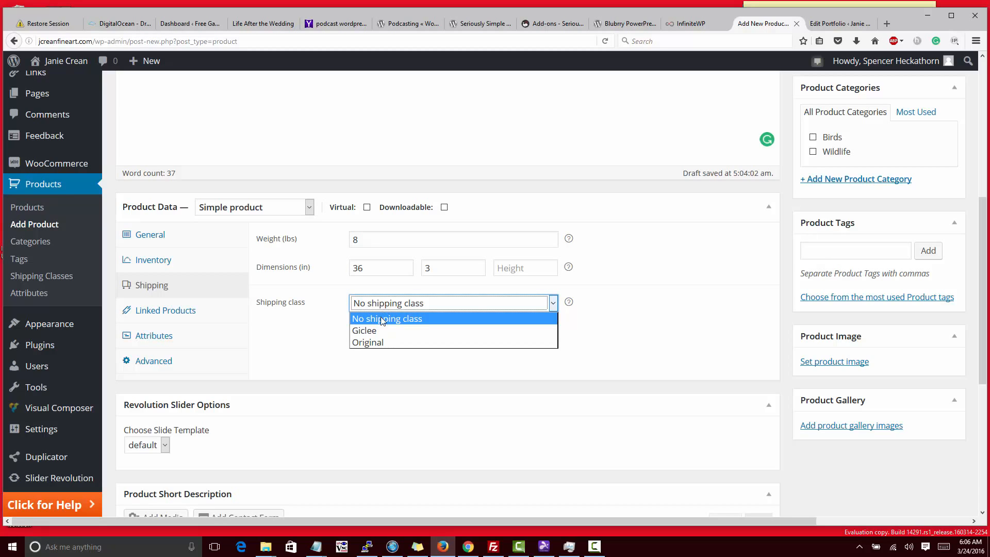
pyautogui.click(385, 341)
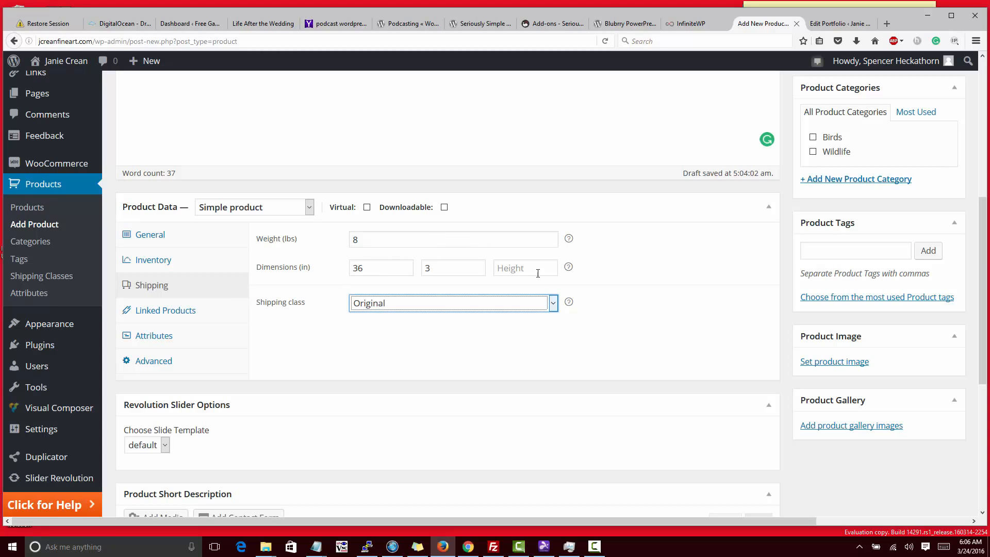
# - Examine the Up-Sells, Cross-Sells and Grouping fields for linked products, and the product's attribute settings
pyautogui.click(197, 316)
pyautogui.click(383, 238)
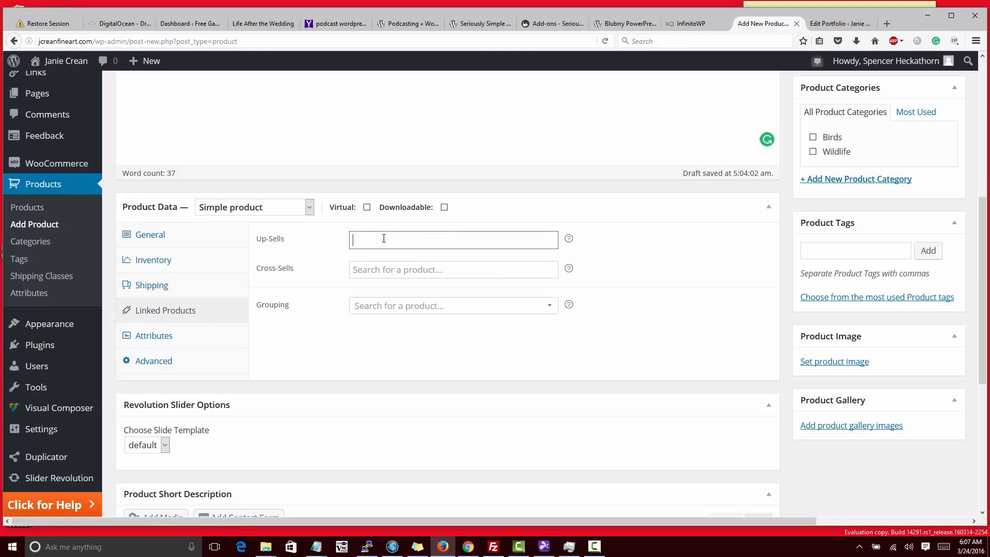
pyautogui.click(313, 274)
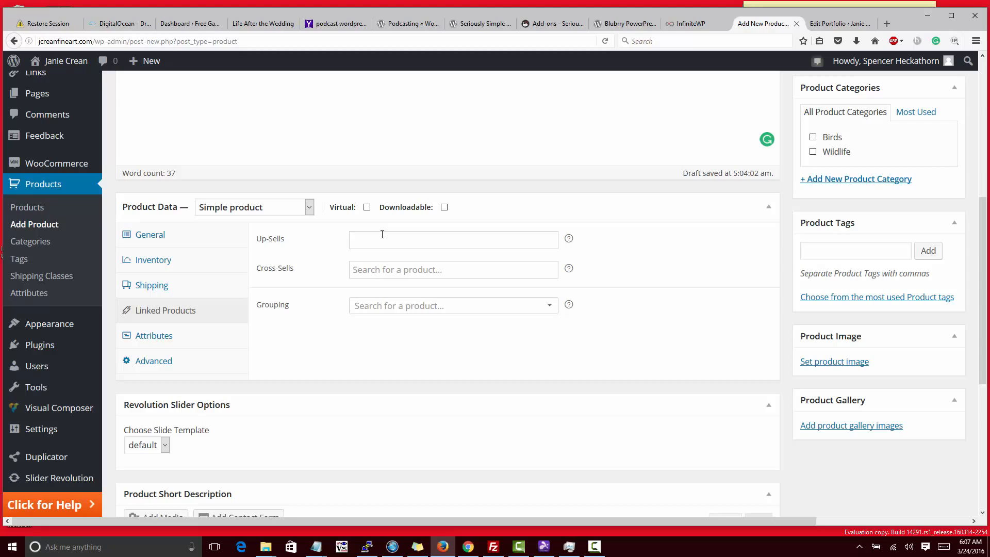
pyautogui.click(379, 310)
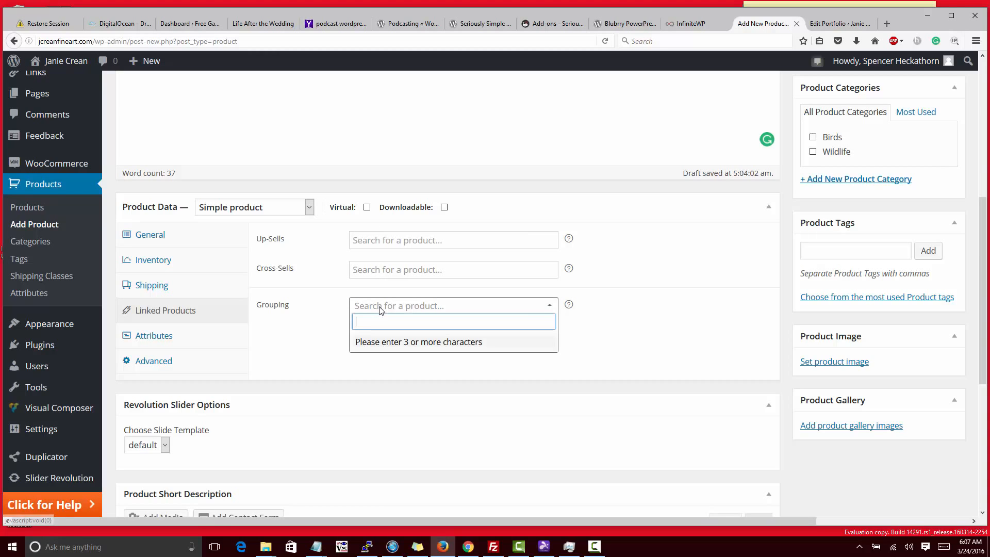
pyautogui.click(289, 338)
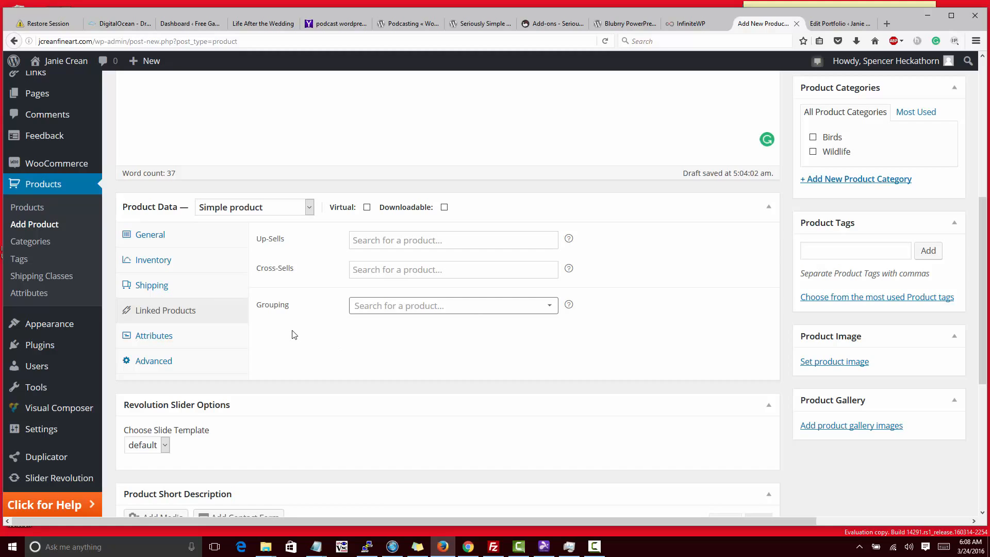
pyautogui.click(186, 340)
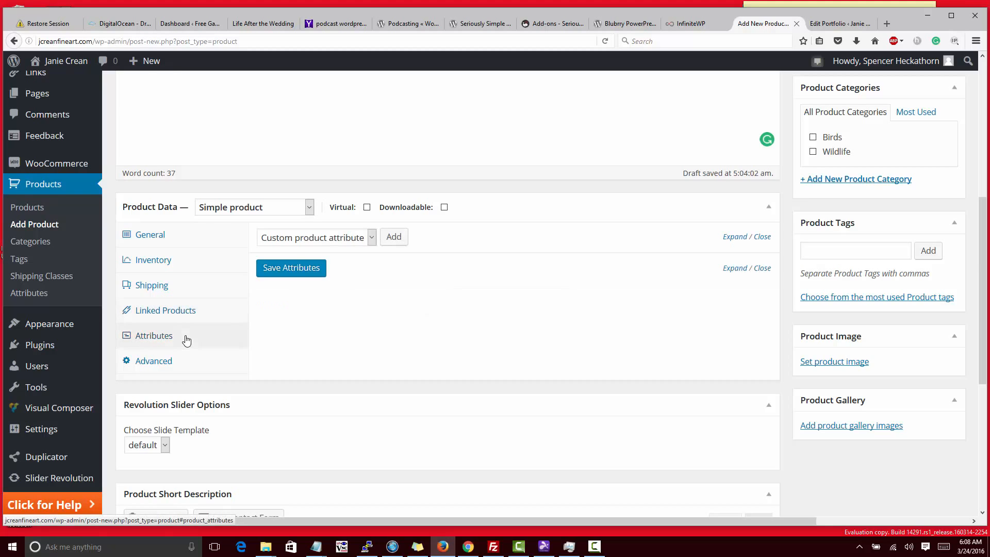
# - Examine the product's attribute type choices and its advanced settings for purchase note, menu order and reviews
pyautogui.click(365, 244)
pyautogui.click(367, 251)
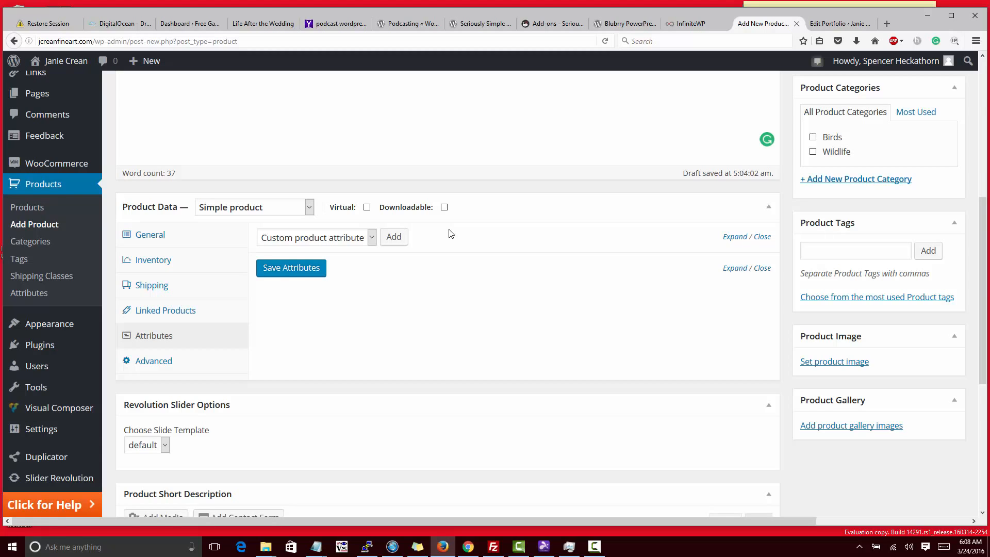
pyautogui.click(196, 368)
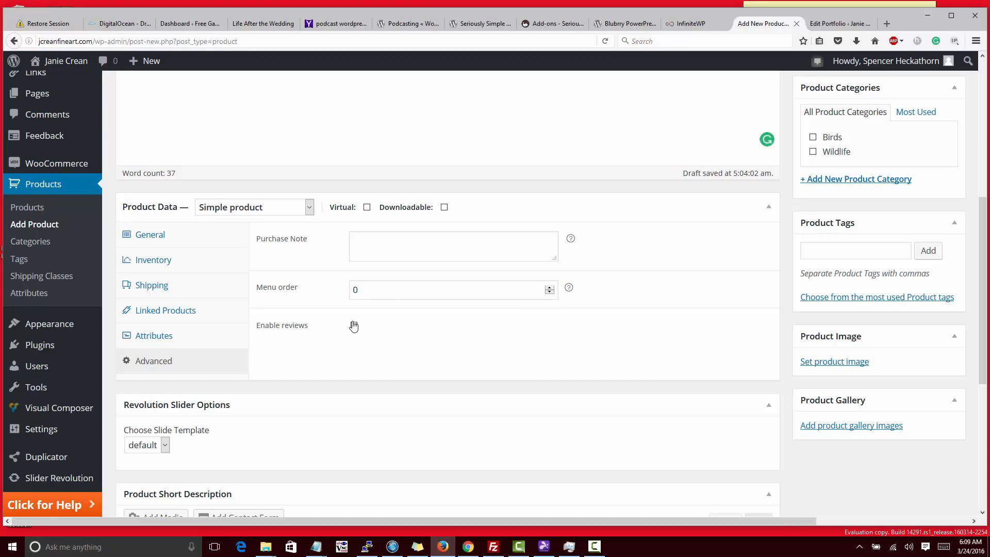
pyautogui.scroll(-5, 349, 326)
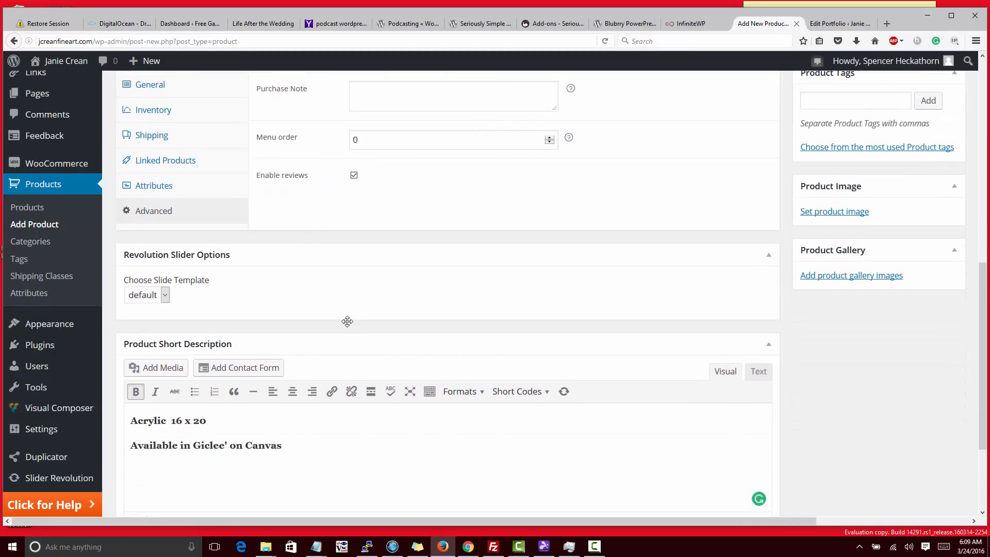
pyautogui.scroll(15, 344, 328)
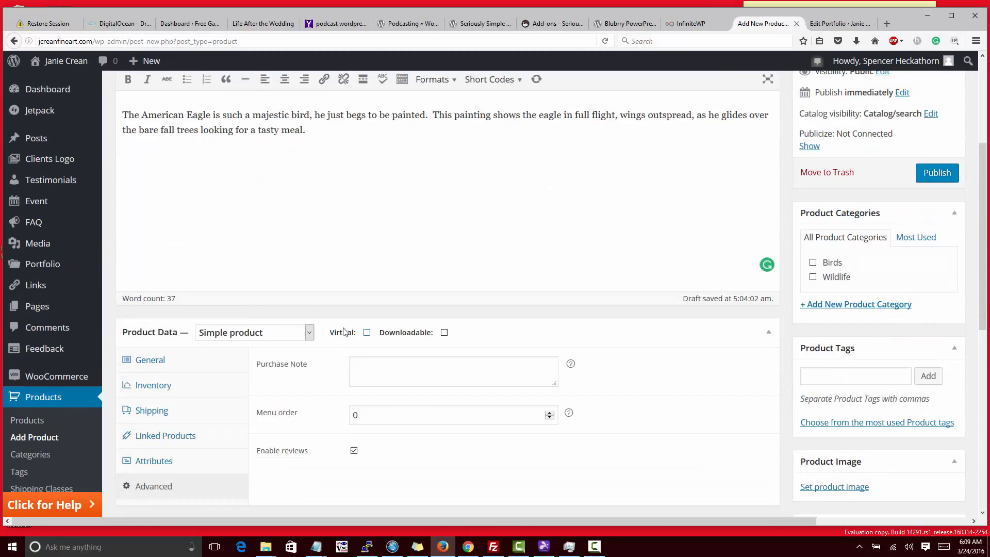
pyautogui.scroll(-5, 302, 334)
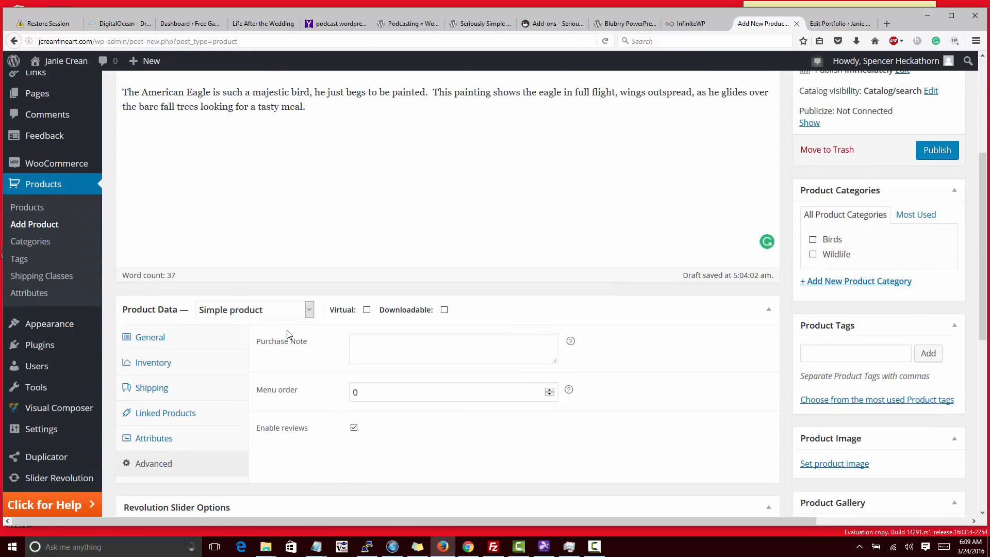
pyautogui.scroll(3, 285, 334)
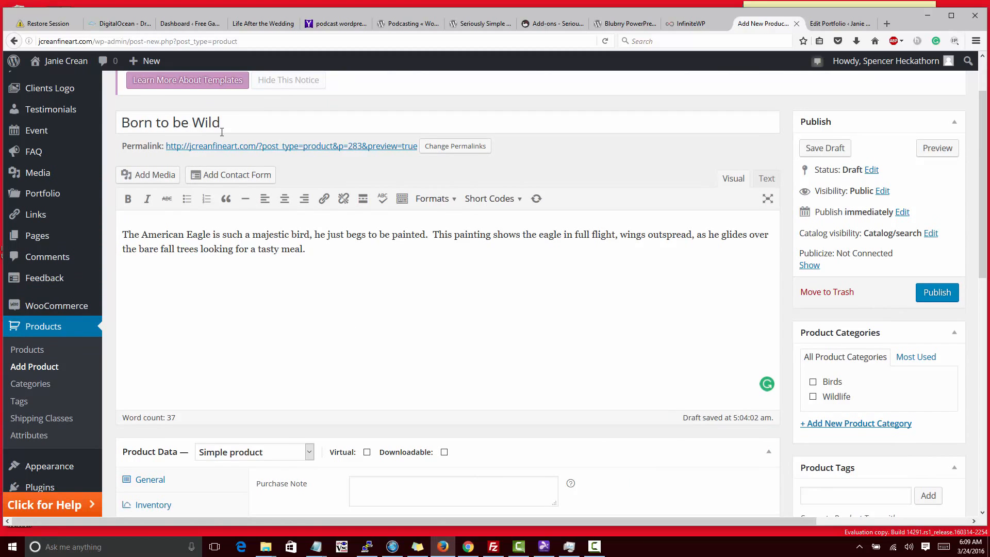
pyautogui.scroll(-5, 315, 330)
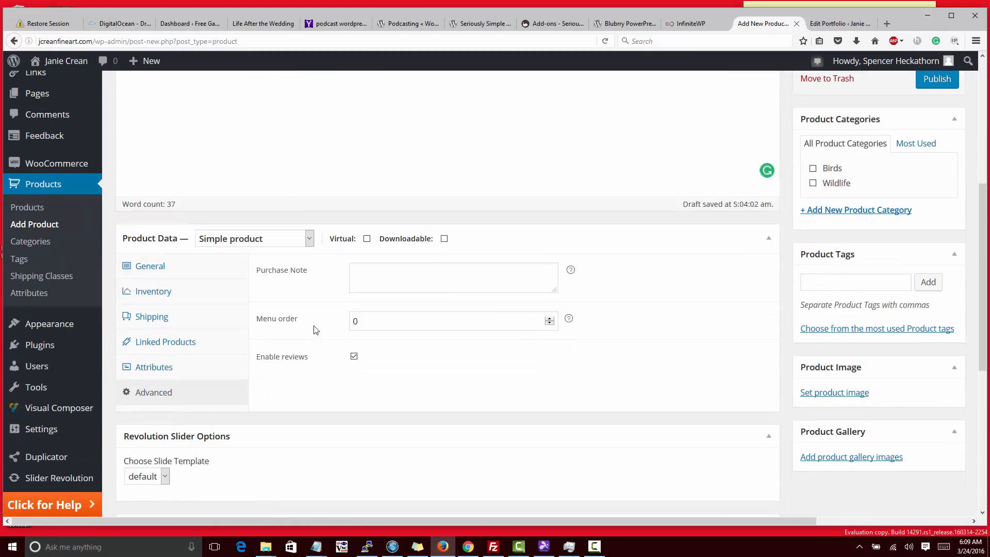
# - Assign the product to the Birds and Wildlife categories
pyautogui.scroll(5, 304, 182)
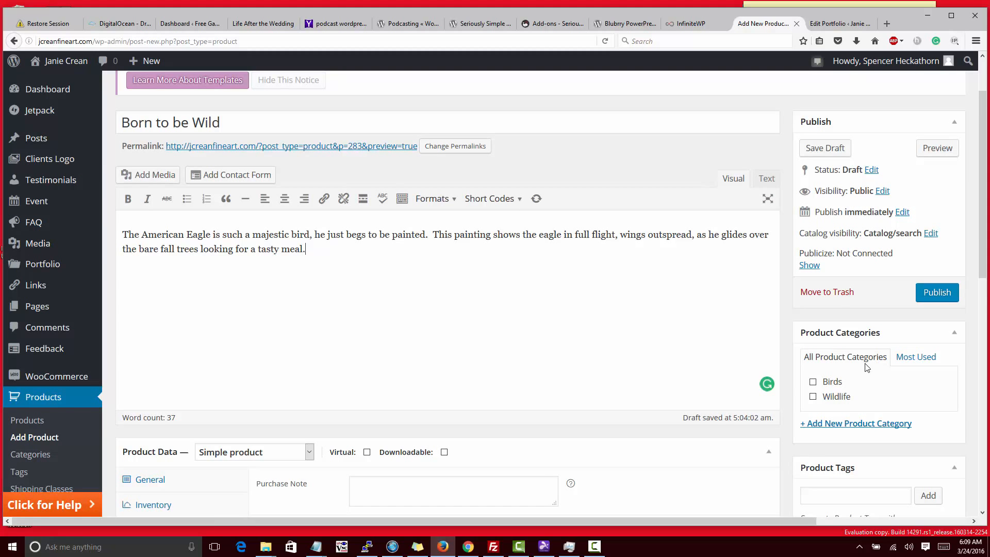
pyautogui.click(813, 381)
pyautogui.click(813, 397)
# - Add the product tags "original", "birds" and "wildlife"
pyautogui.scroll(-3, 816, 438)
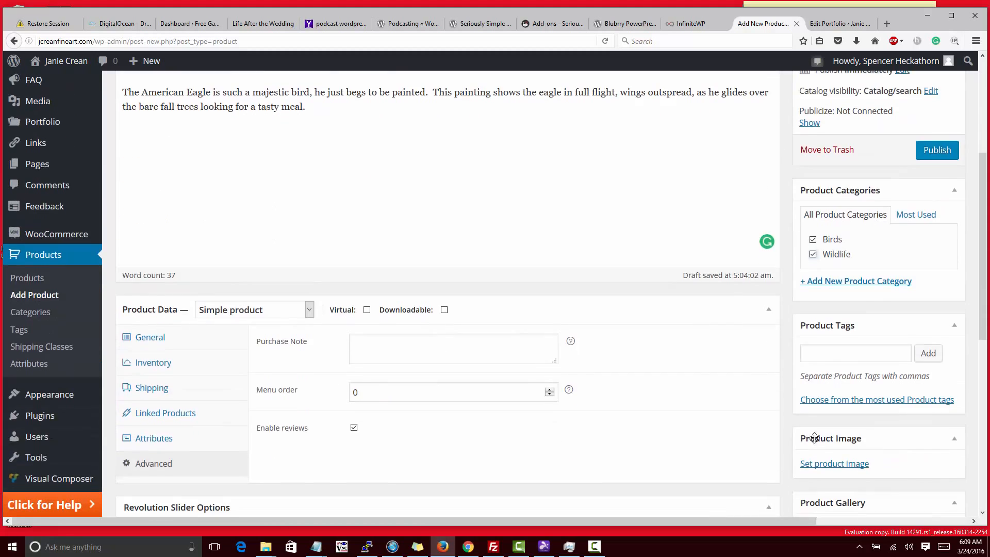
pyautogui.scroll(-2, 813, 437)
pyautogui.click(825, 278)
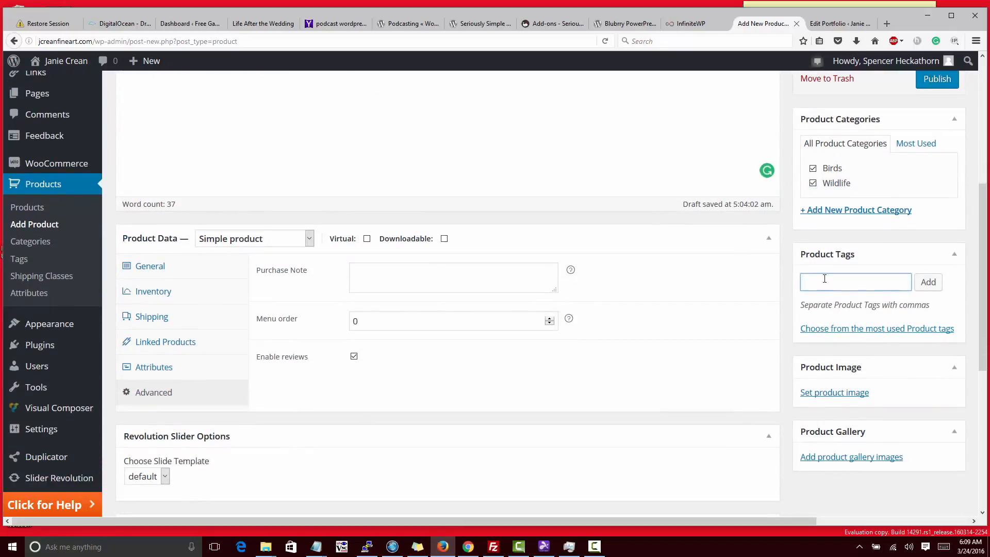
pyautogui.write('original, birds, wildlife')
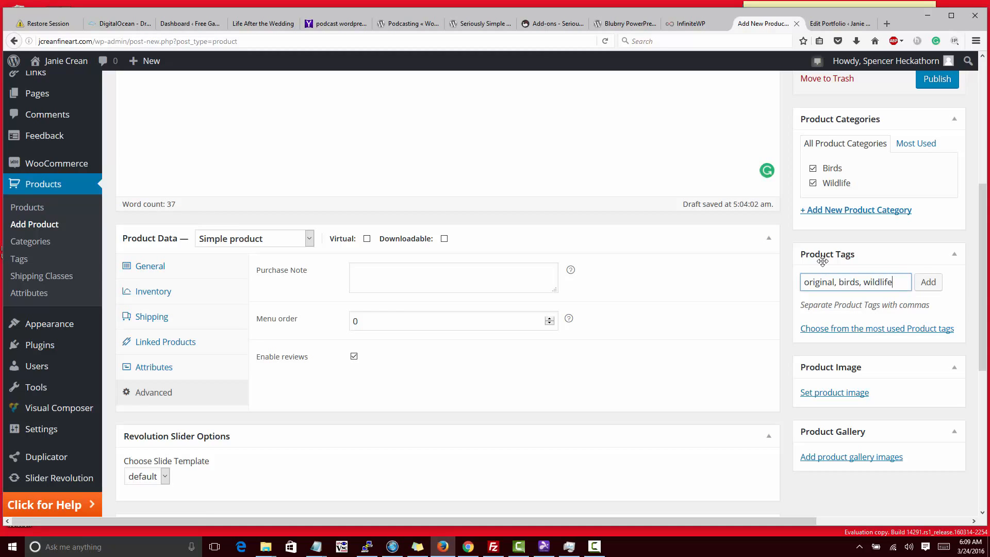
pyautogui.click(927, 282)
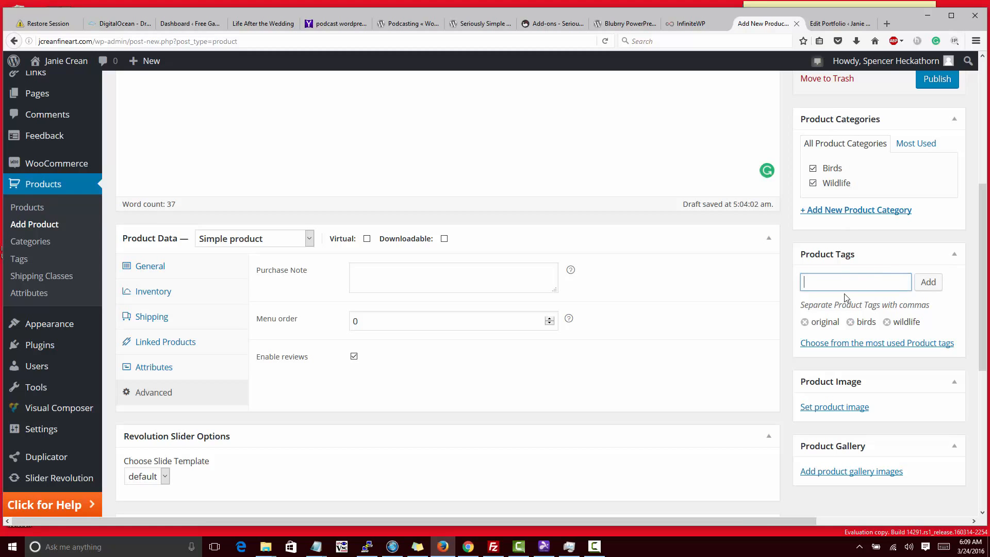
# - Create a new product category named "originals" for the product, without a parent category
pyautogui.scroll(2, 846, 297)
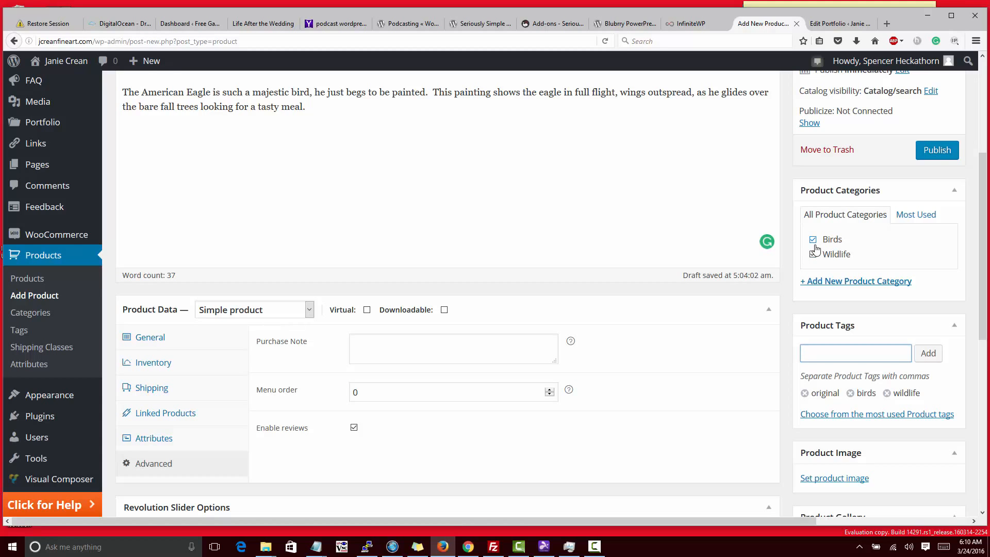
pyautogui.click(835, 281)
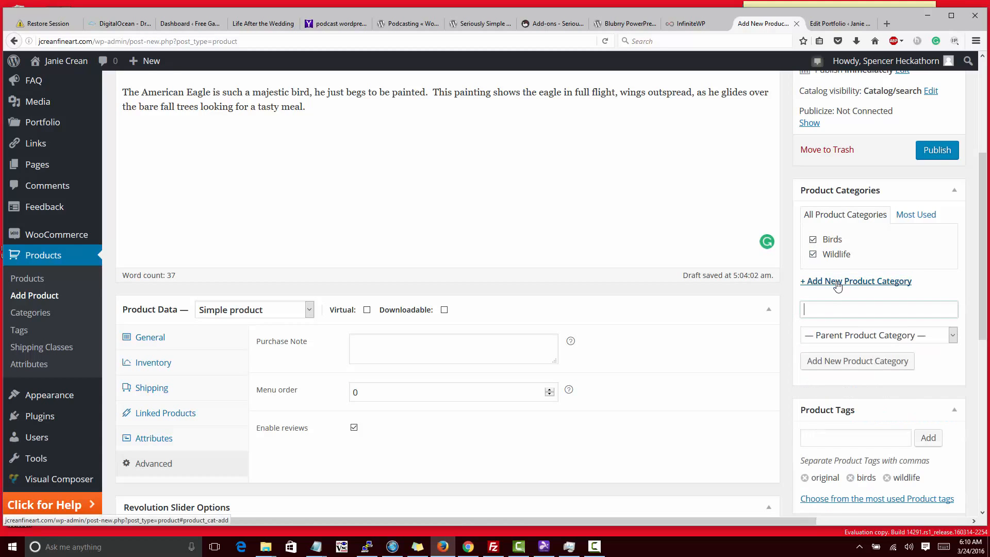
pyautogui.click(838, 281)
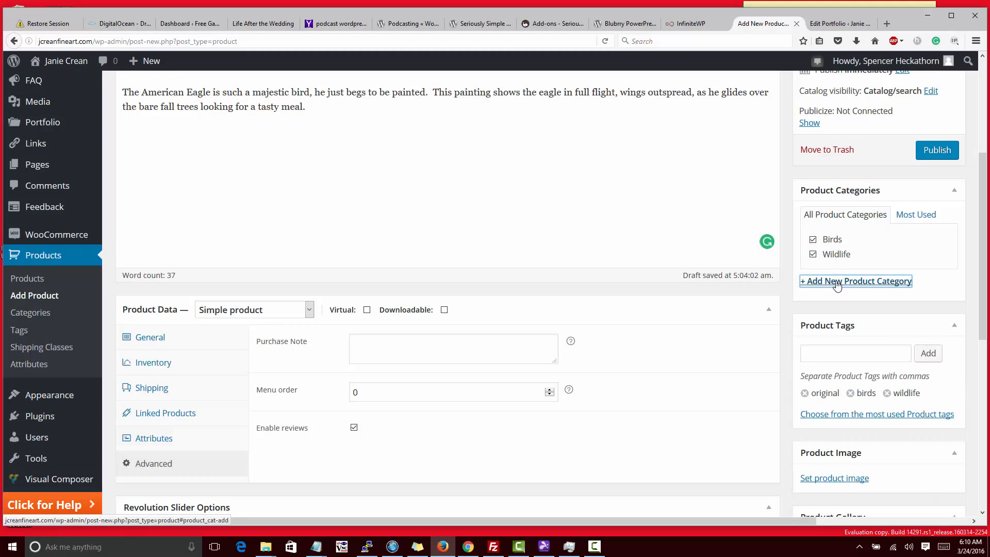
pyautogui.click(836, 283)
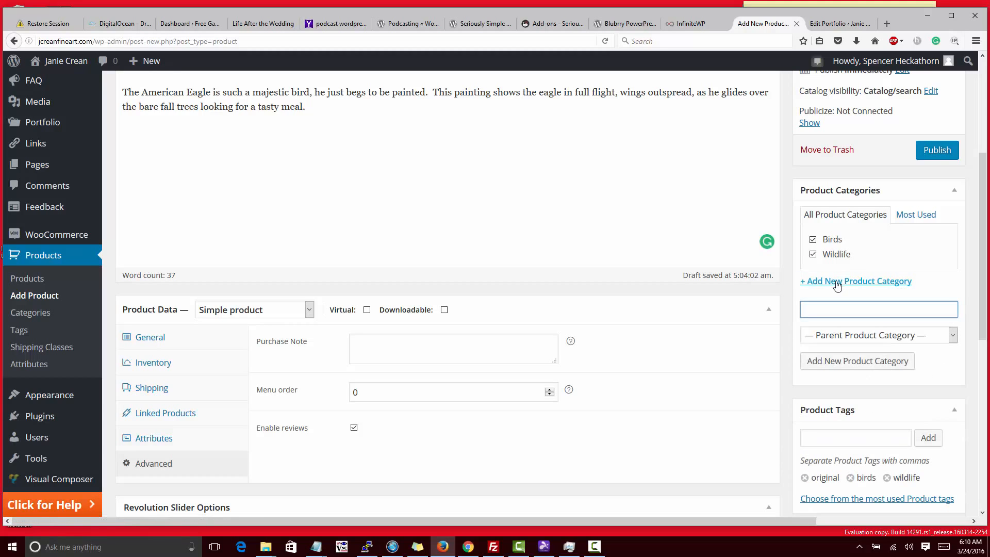
pyautogui.write('originals')
pyautogui.click(872, 360)
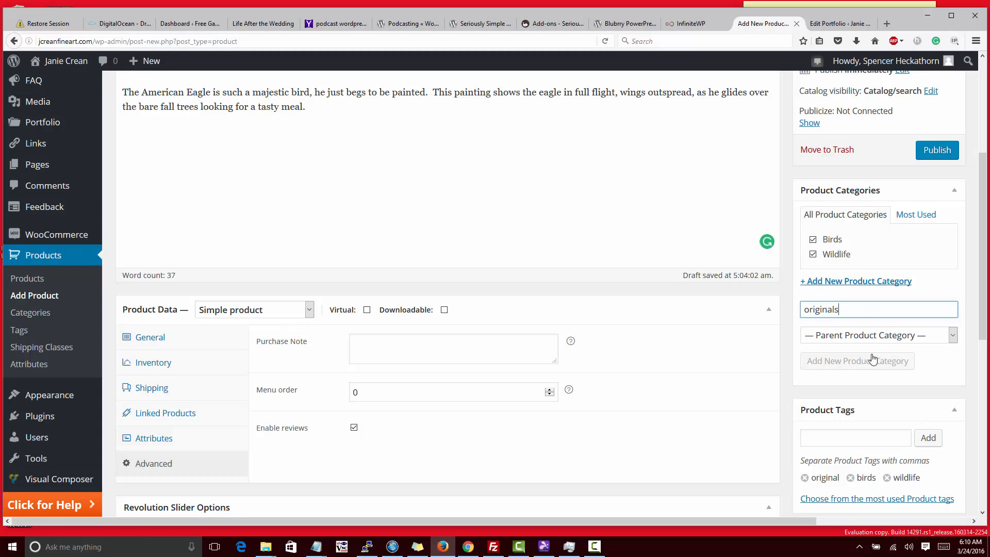
# - Check the portfolio entry's featured image and set the first flying eagle painting in the media library as the product image
pyautogui.scroll(-5, 750, 337)
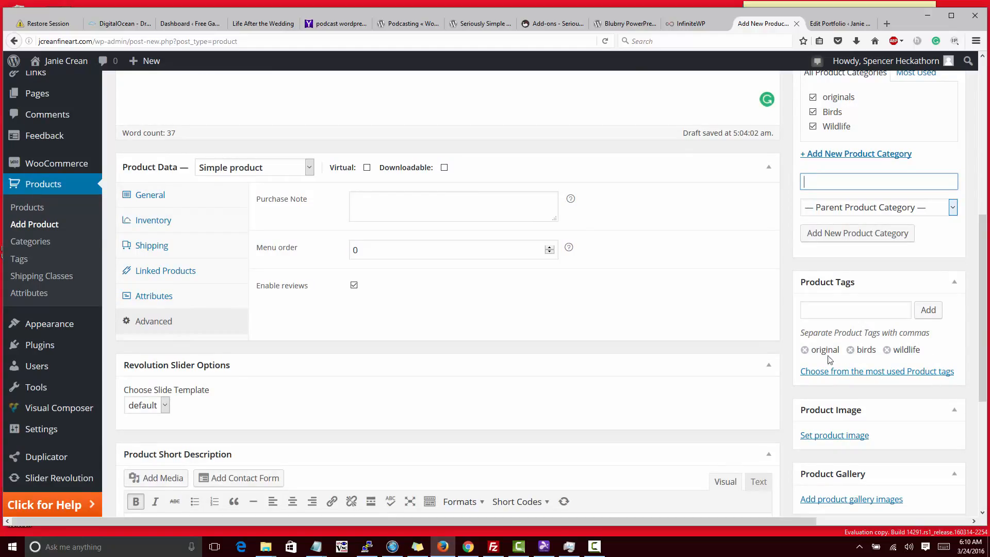
pyautogui.scroll(5, 845, 342)
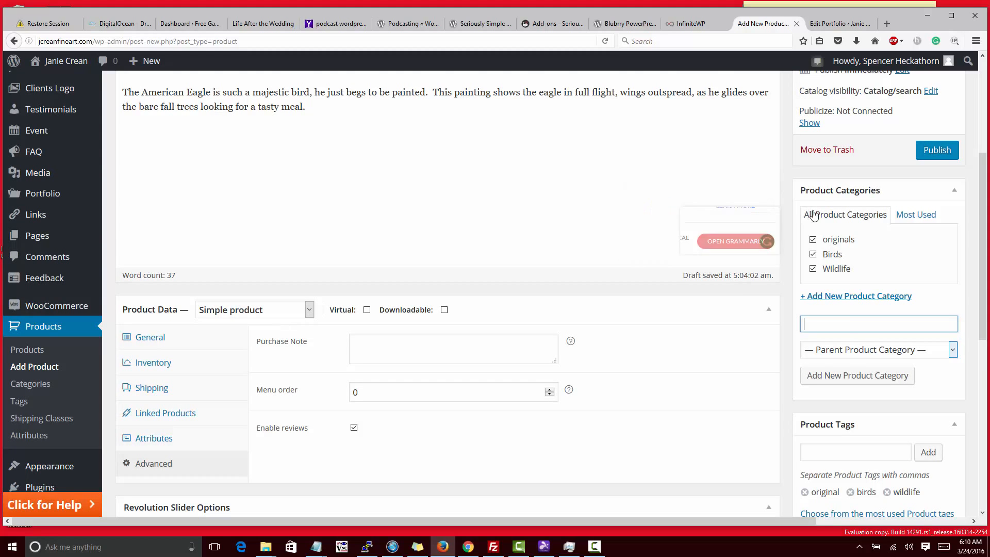
pyautogui.scroll(-5, 794, 403)
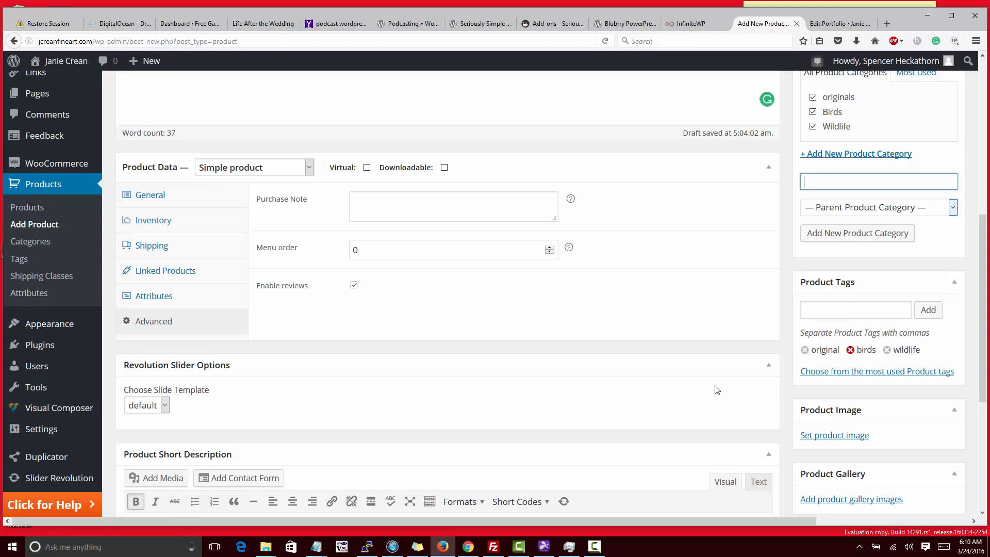
pyautogui.scroll(5, 868, 335)
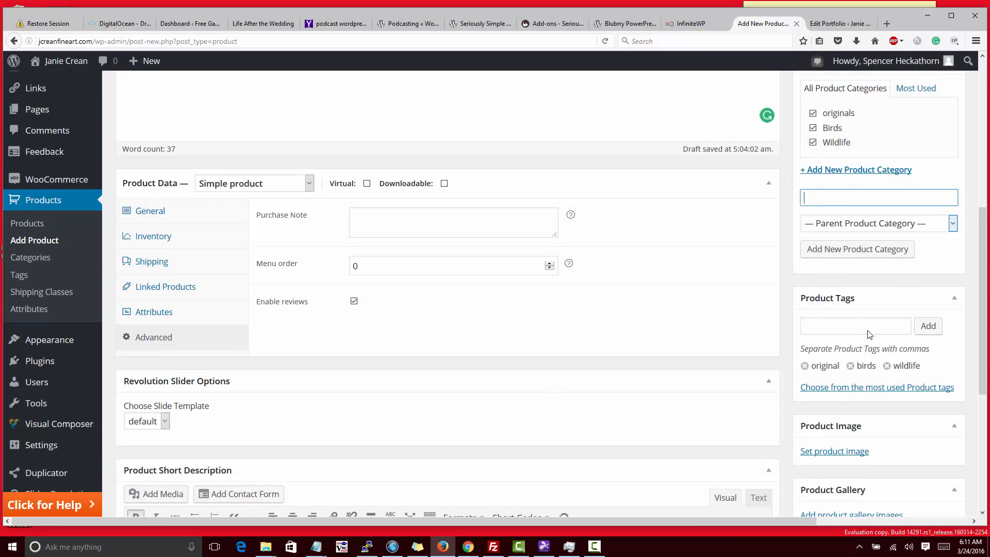
pyautogui.scroll(-5, 869, 334)
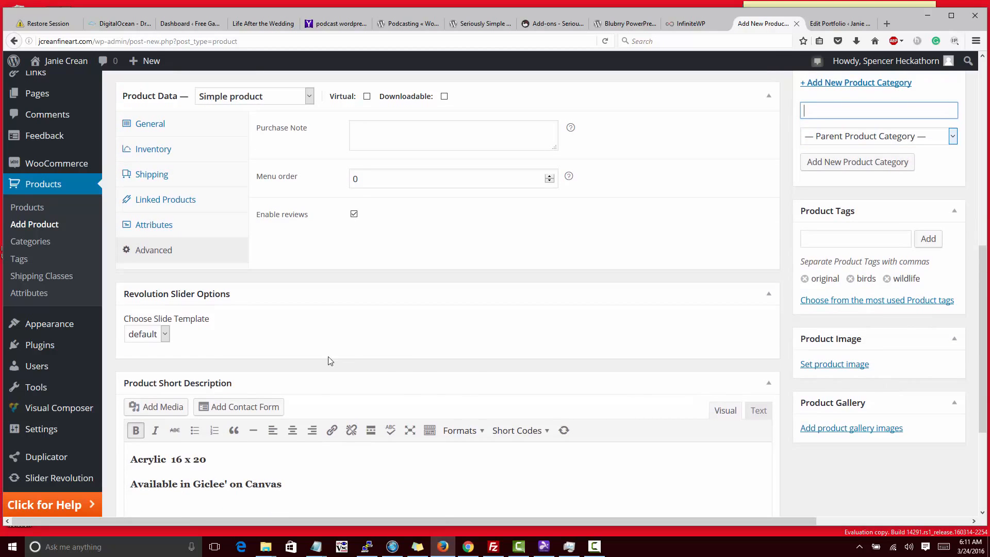
pyautogui.click(851, 24)
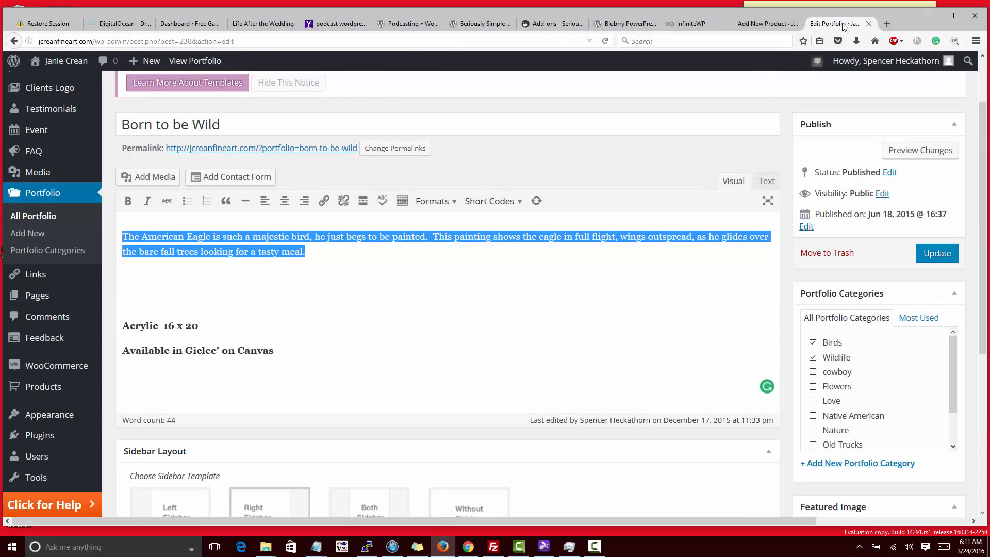
pyautogui.scroll(-5, 720, 225)
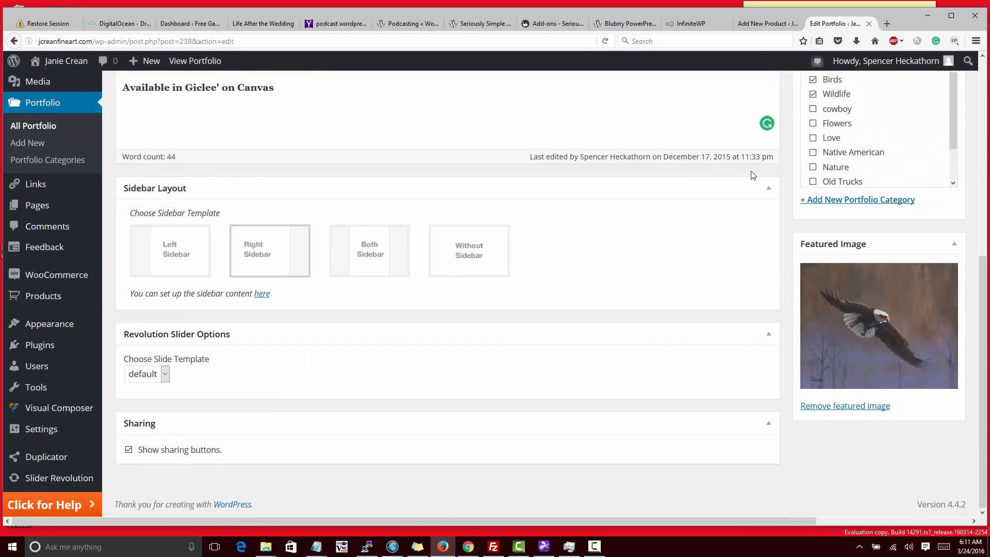
pyautogui.click(753, 27)
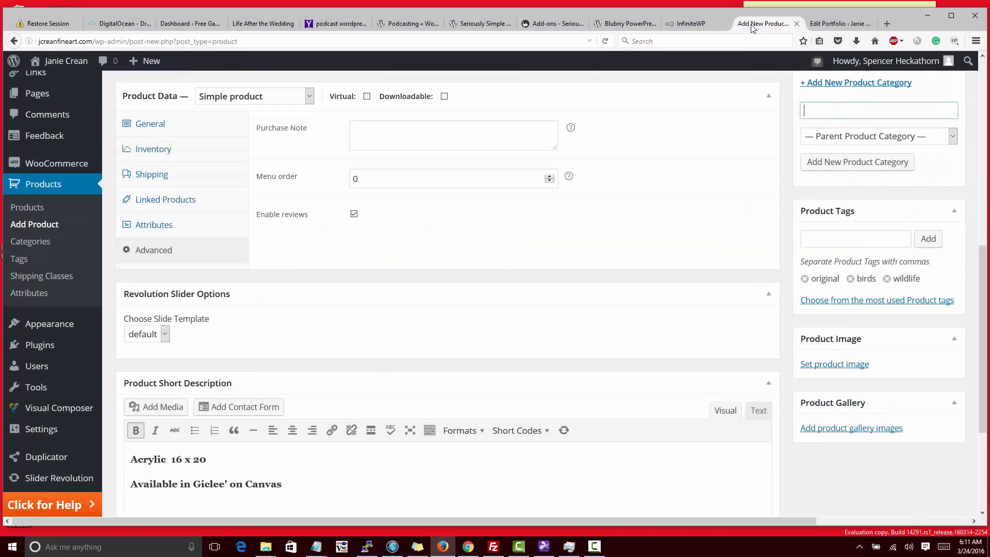
pyautogui.click(819, 364)
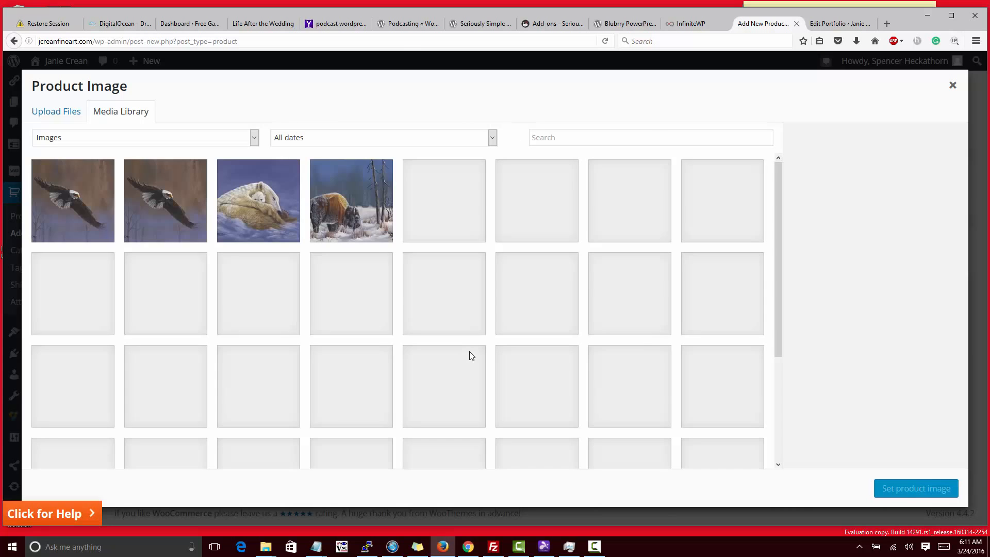
pyautogui.click(81, 212)
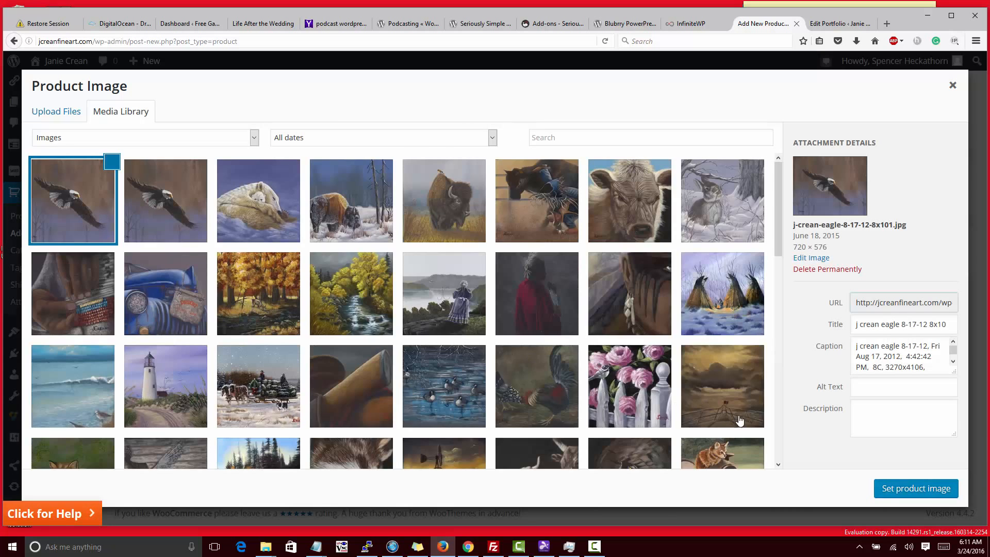
pyautogui.click(915, 488)
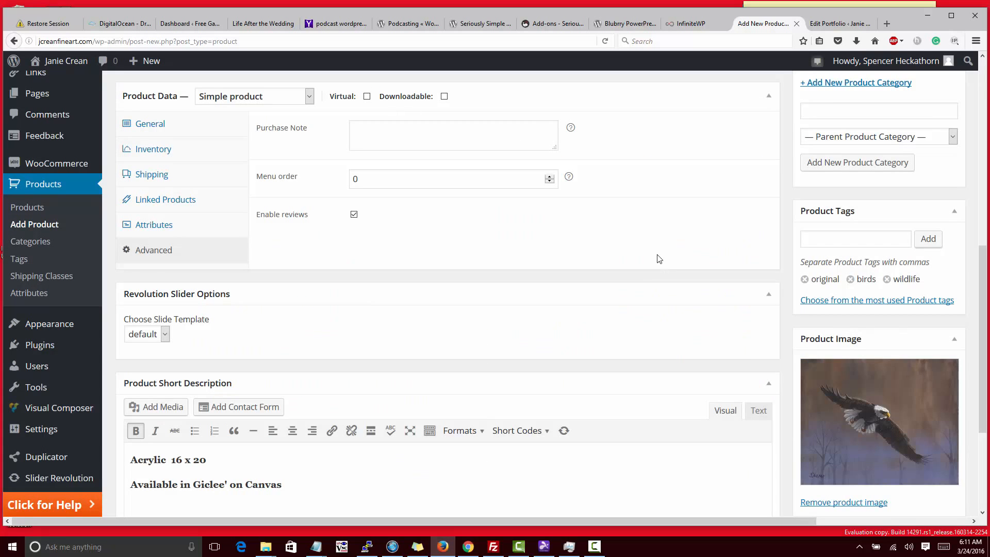
# - Browse the media library for product gallery images and leave without adding any
pyautogui.scroll(-2, 798, 267)
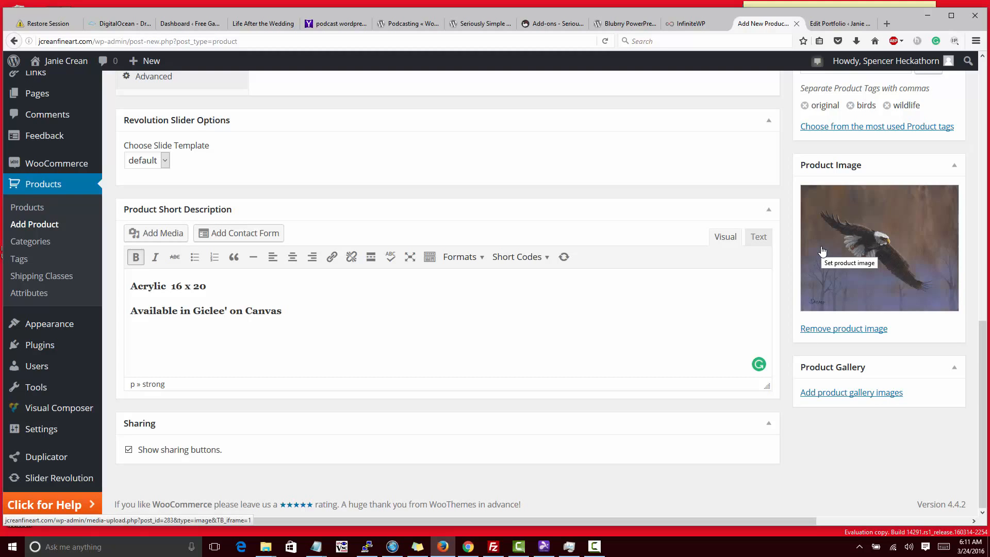
pyautogui.click(837, 392)
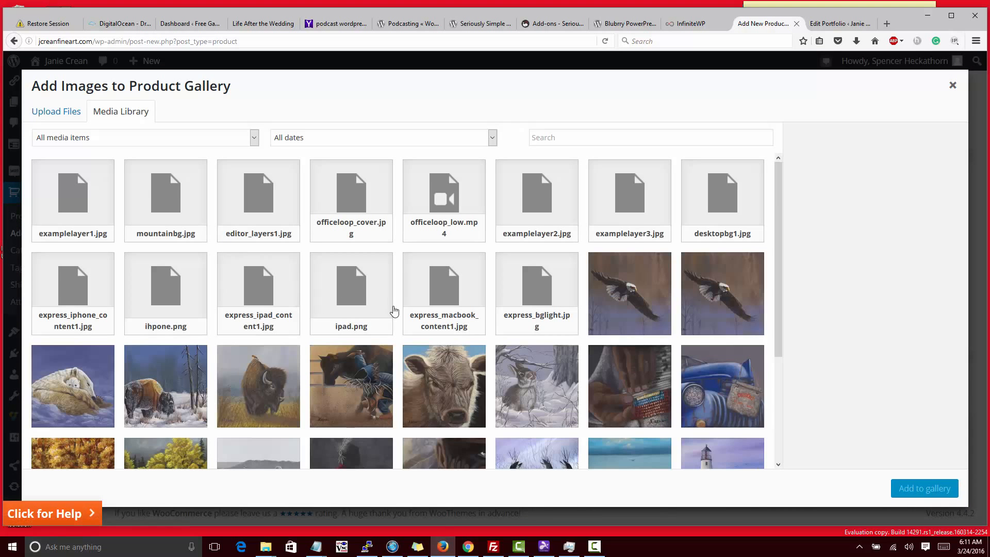
pyautogui.scroll(-10, 394, 311)
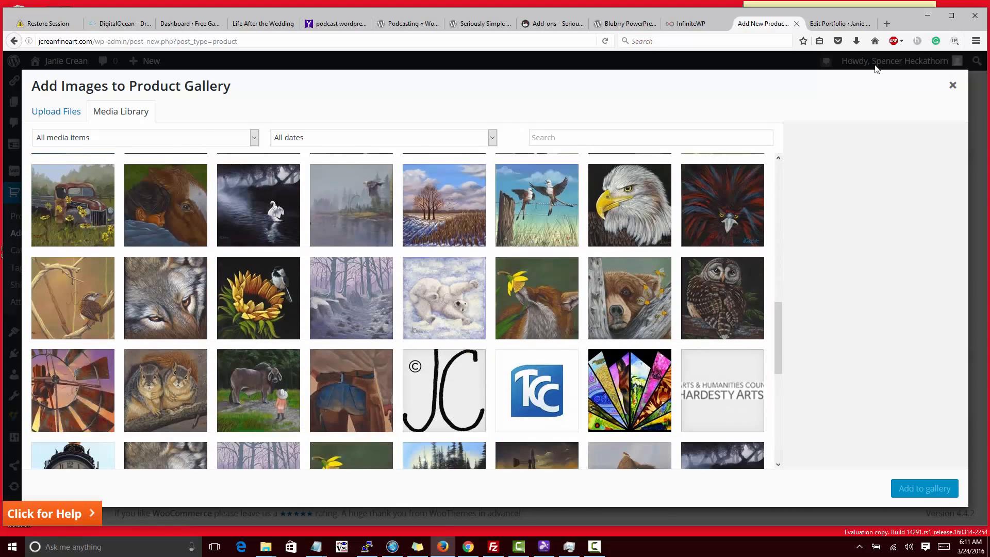
pyautogui.press('Escape')
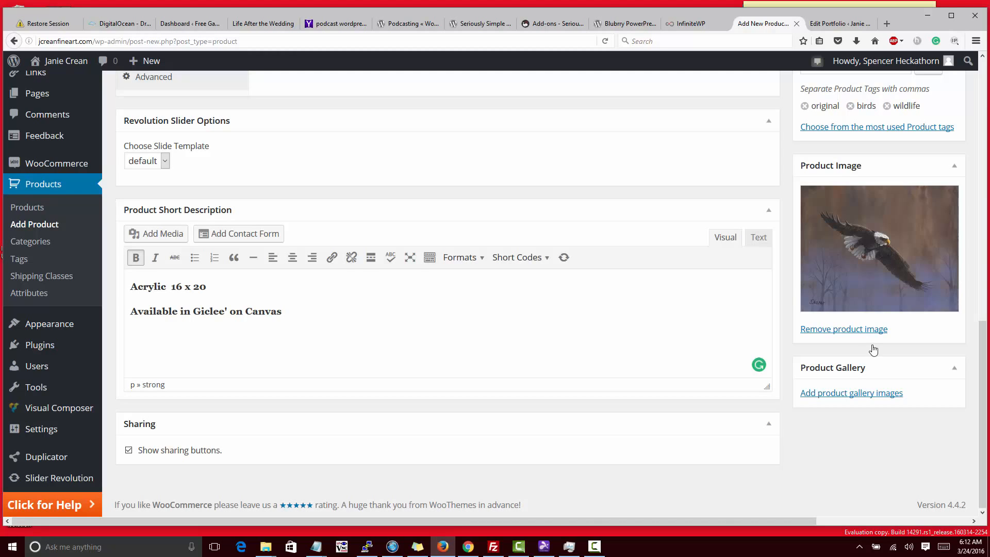
# - Publish the "Born to be Wild" product and open its permalink to view the live product page
pyautogui.scroll(15, 877, 340)
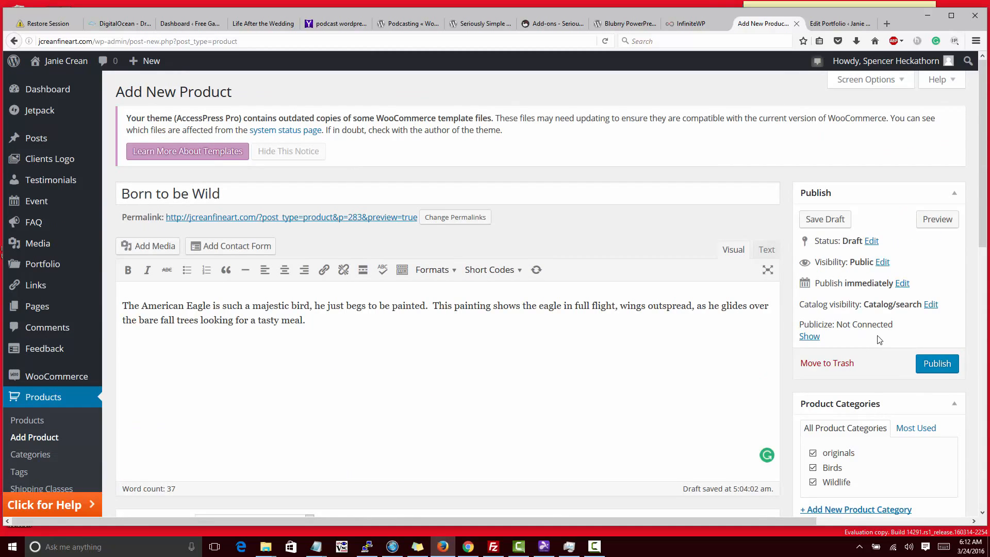
pyautogui.click(942, 363)
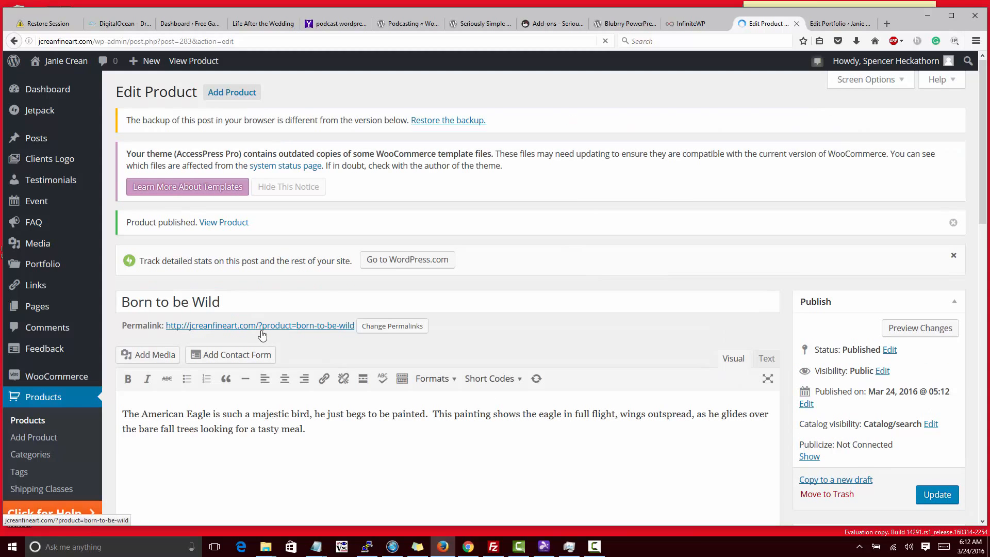
pyautogui.click(260, 326)
pyautogui.rightClick(262, 330)
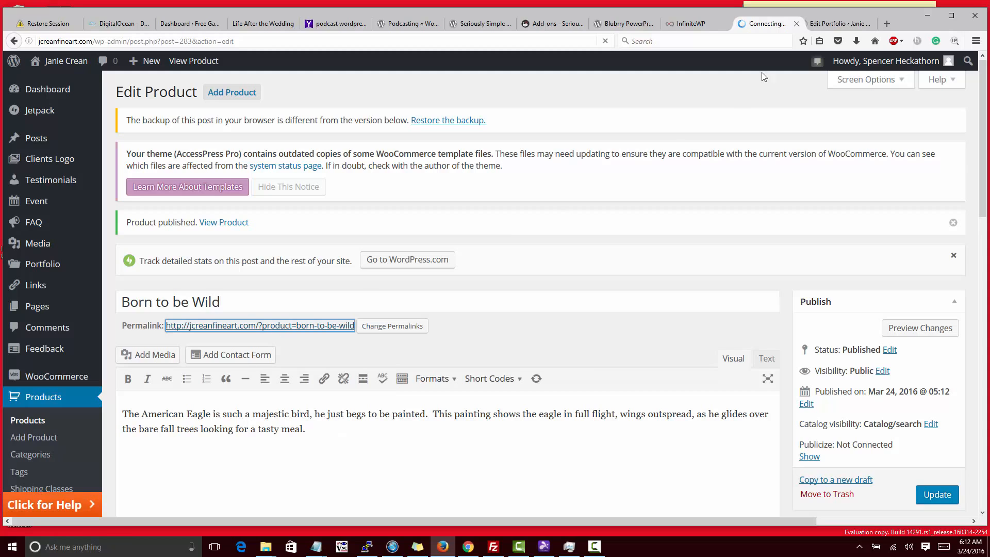
# - Review the live product page's price, short description, categories and product description
pyautogui.click(761, 25)
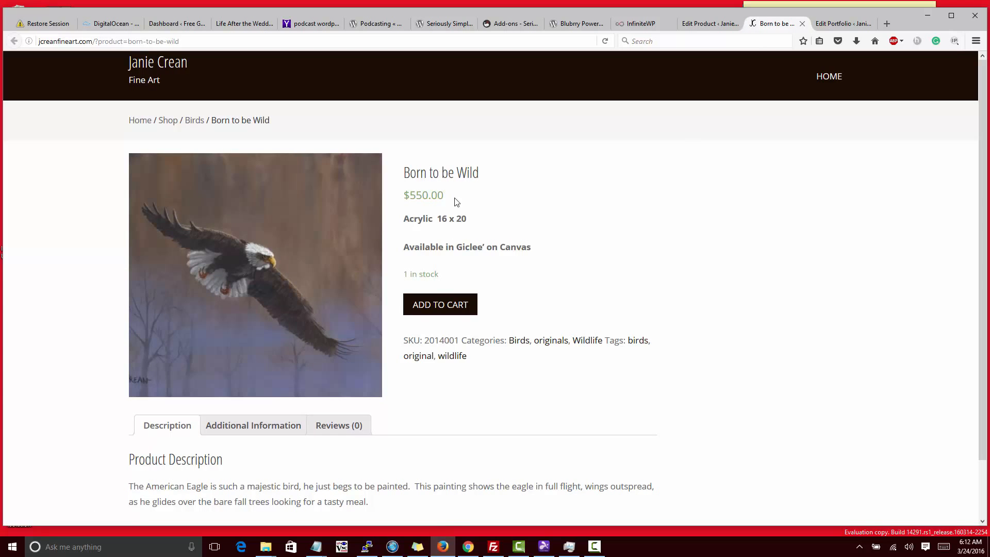
pyautogui.moveTo(445, 198); pyautogui.dragTo(407, 198)
pyautogui.click(538, 253)
pyautogui.moveTo(538, 254); pyautogui.dragTo(405, 225)
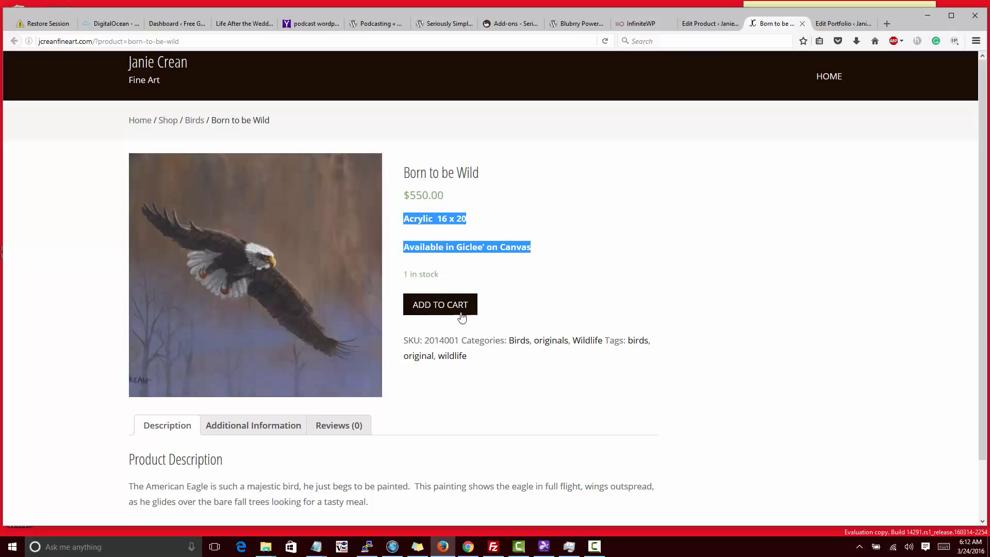
pyautogui.moveTo(508, 338); pyautogui.dragTo(572, 339)
pyautogui.scroll(-1, 388, 369)
pyautogui.scroll(-2, 388, 369)
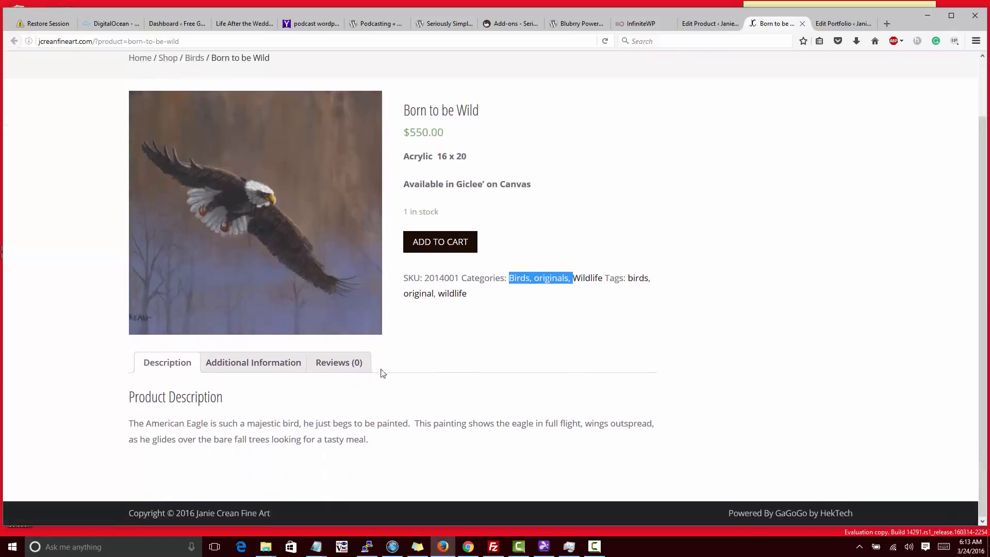
pyautogui.moveTo(380, 456); pyautogui.dragTo(128, 424)
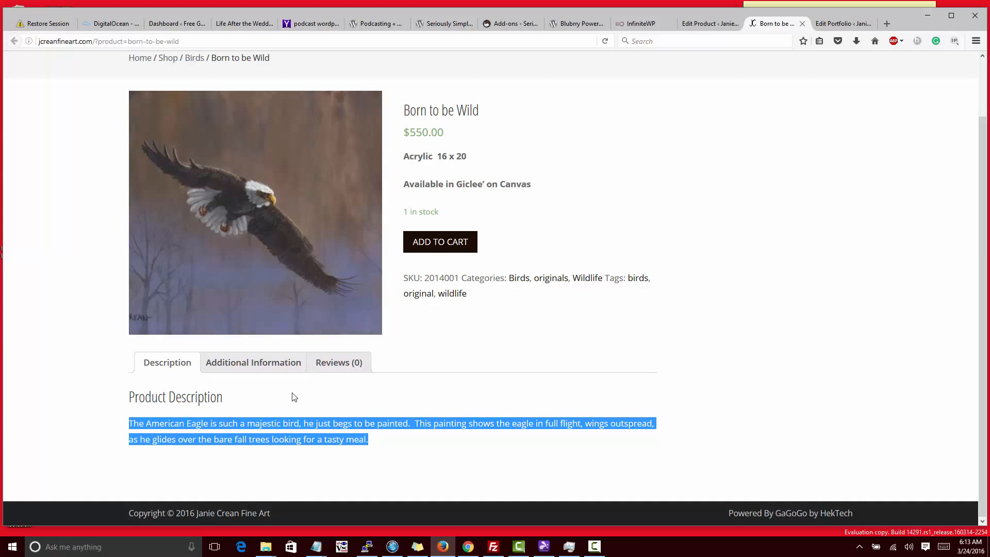
# - Check the product's Additional Information and its Reviews section with the review form
pyautogui.click(286, 367)
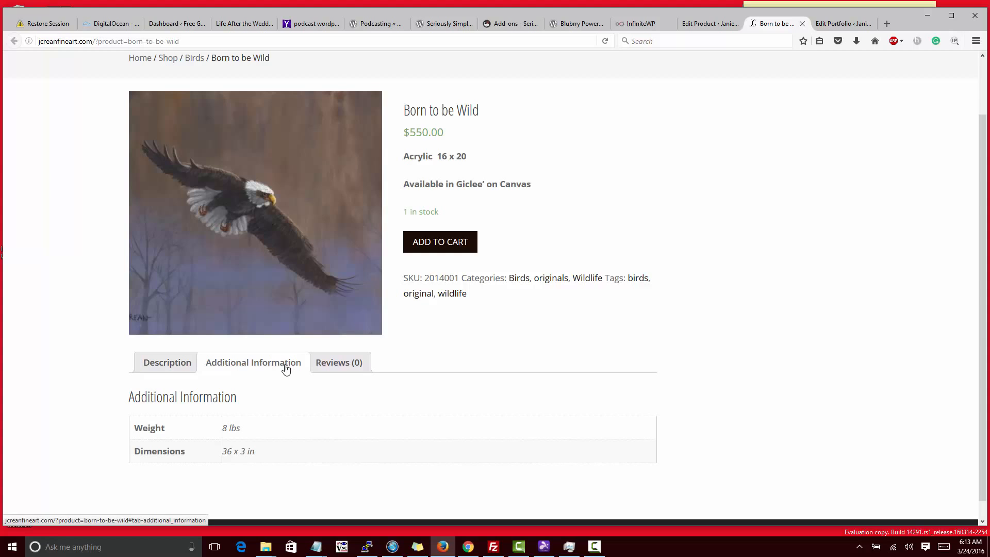
pyautogui.click(320, 364)
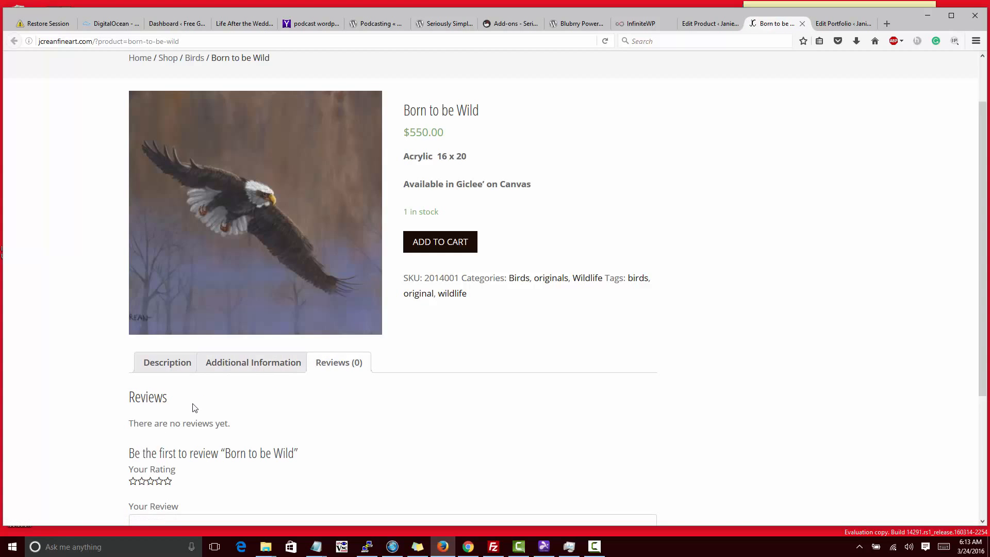
pyautogui.scroll(-3, 155, 382)
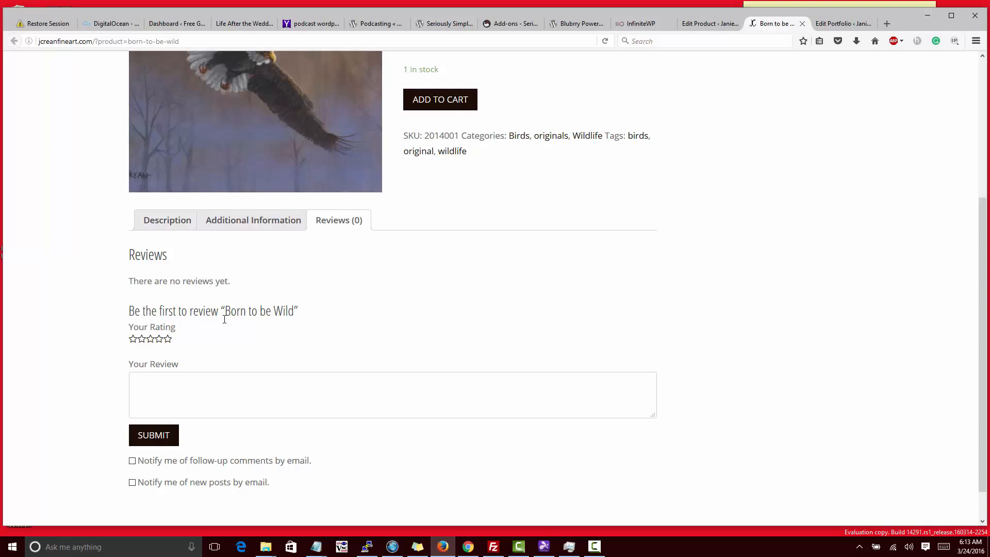
pyautogui.scroll(4, 224, 319)
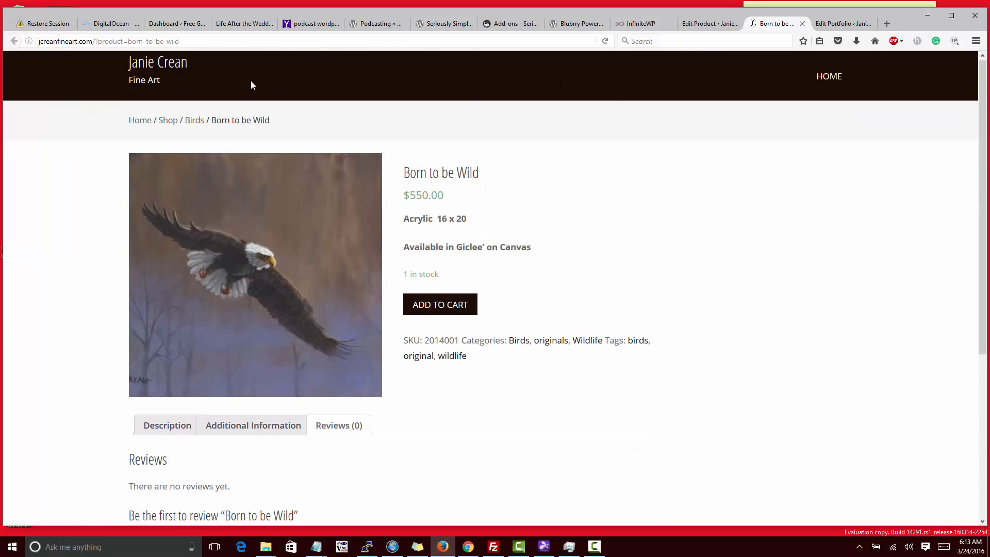
# - View the Shop page and inspect its product sorting options, leaving Default sorting selected
pyautogui.click(172, 121)
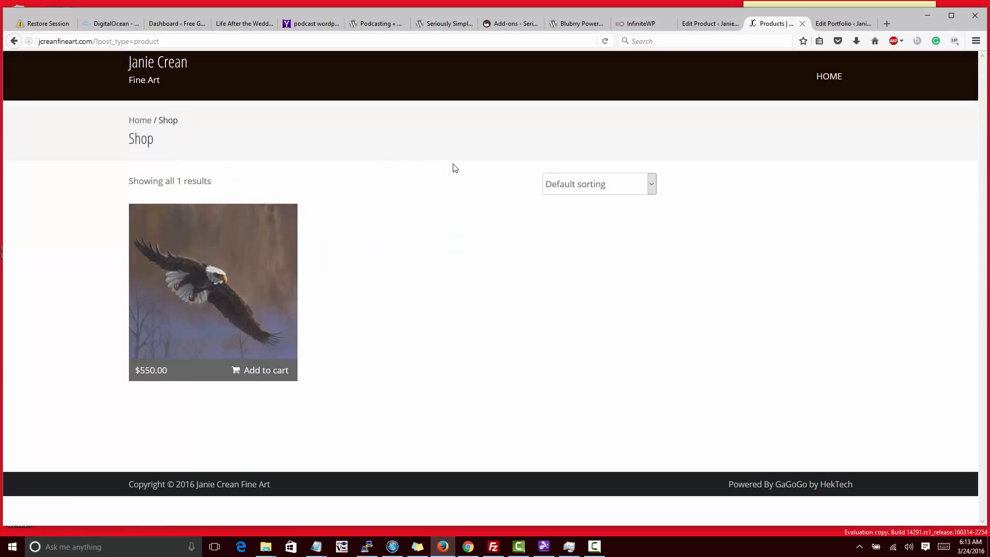
pyautogui.click(598, 185)
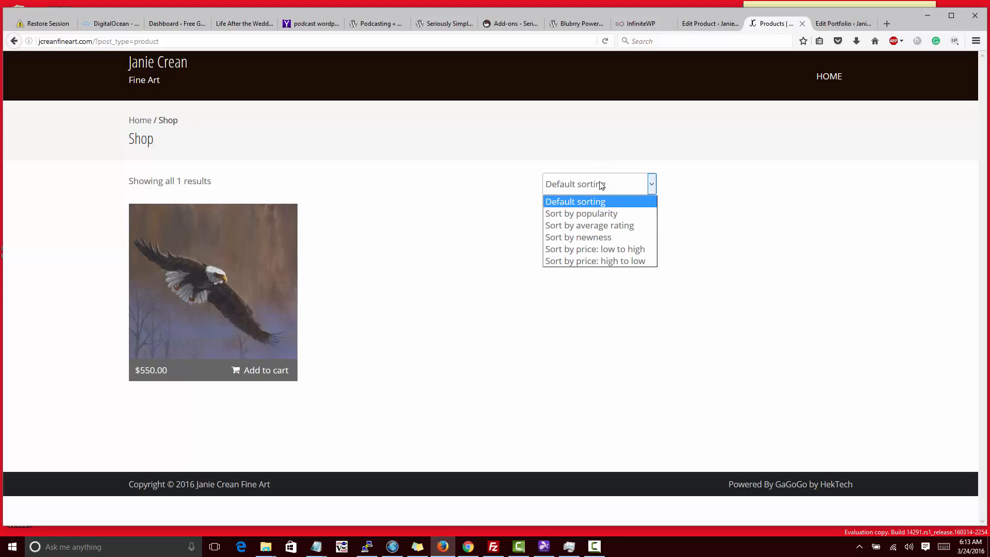
pyautogui.click(577, 186)
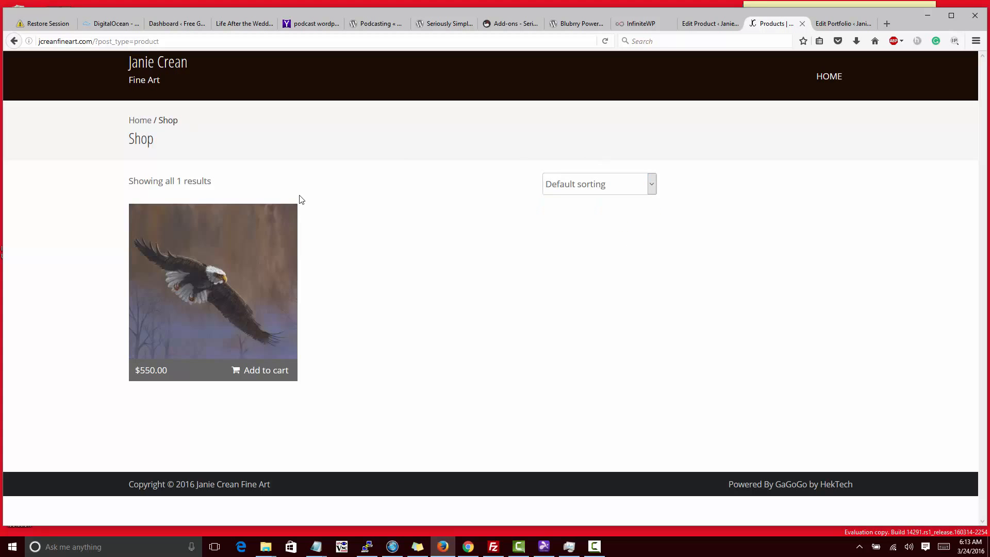
pyautogui.click(604, 185)
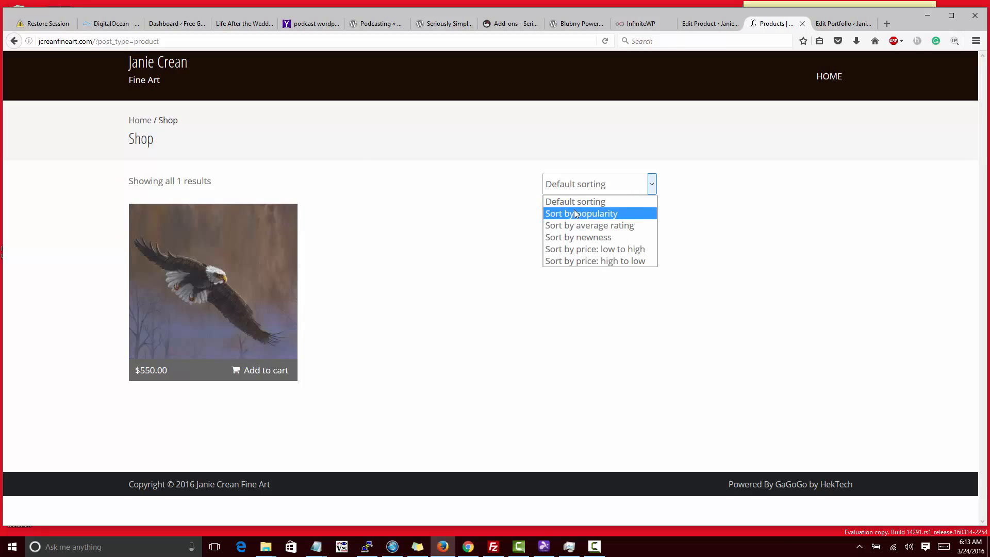
pyautogui.click(357, 154)
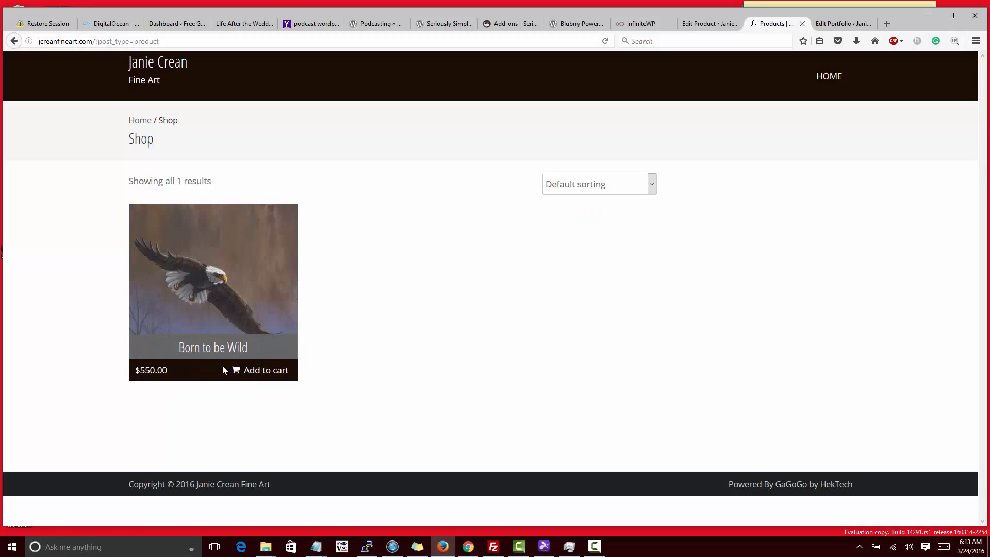
# - Reopen the "Born to be Wild" listing, examine its Birds category page and web address, and return to the product editor
pyautogui.click(204, 334)
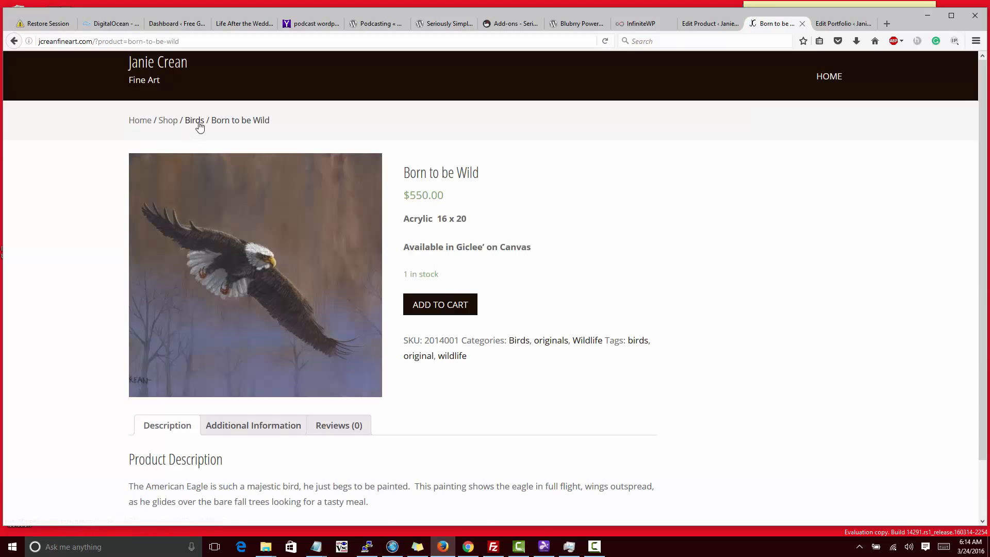
pyautogui.click(195, 122)
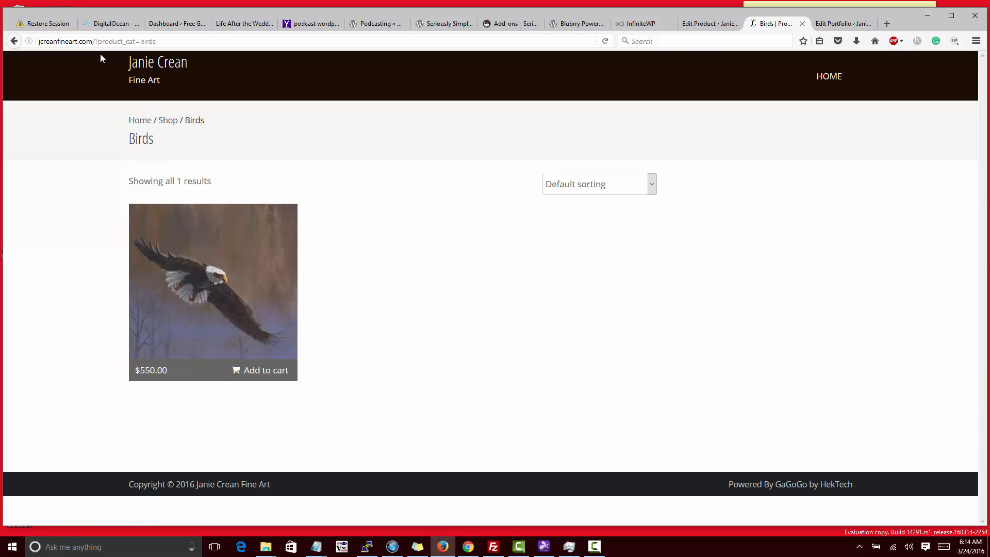
pyautogui.moveTo(164, 41); pyautogui.dragTo(129, 45)
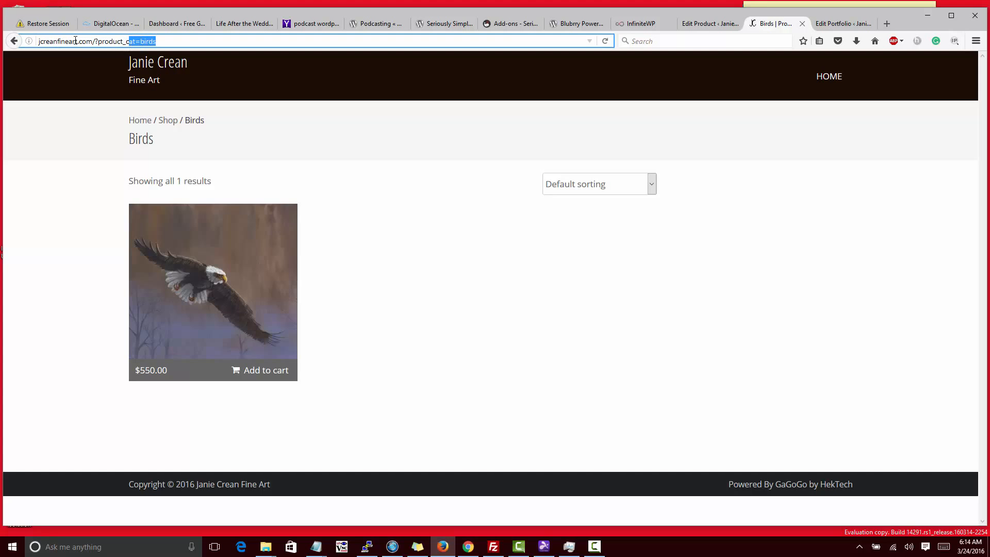
pyautogui.click(140, 41)
pyautogui.doubleClick(133, 40)
pyautogui.hotkey('ctrl', 'shift', 'Tab')
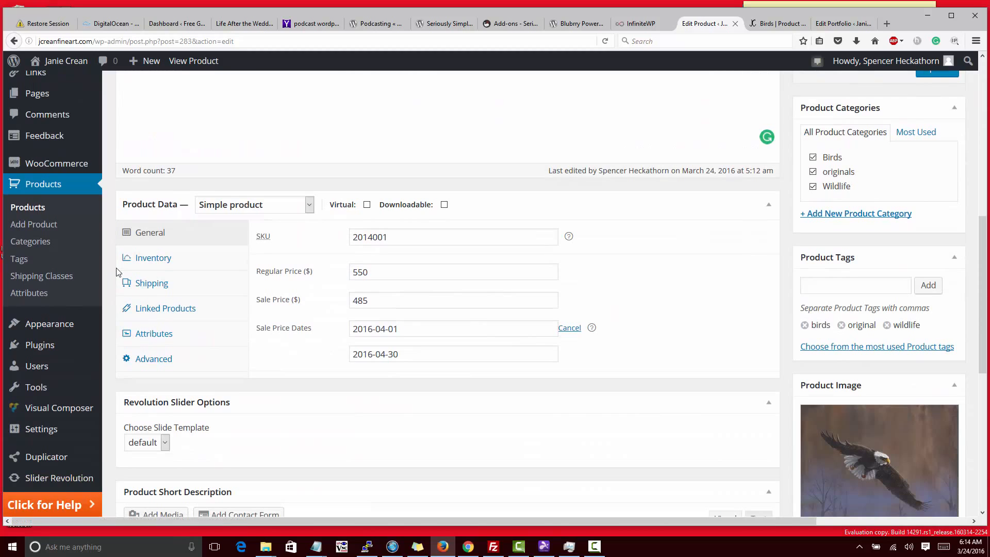